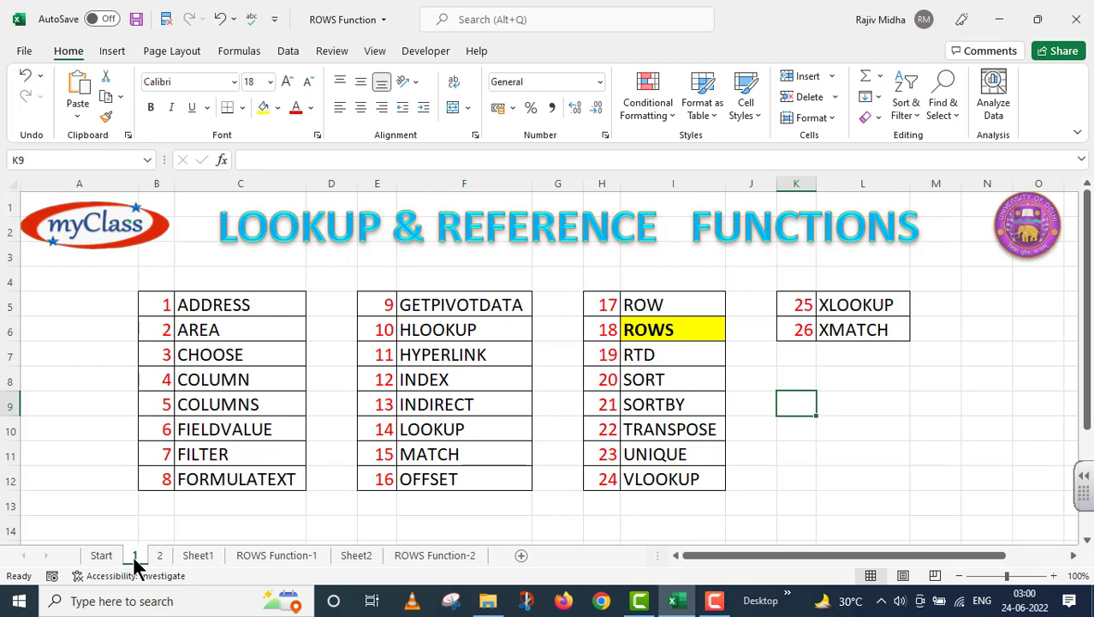
On the ROWS Function-1 sheet, enter =ROWS(A1:A1) in cell B5 of the Result column
left_click(159, 555)
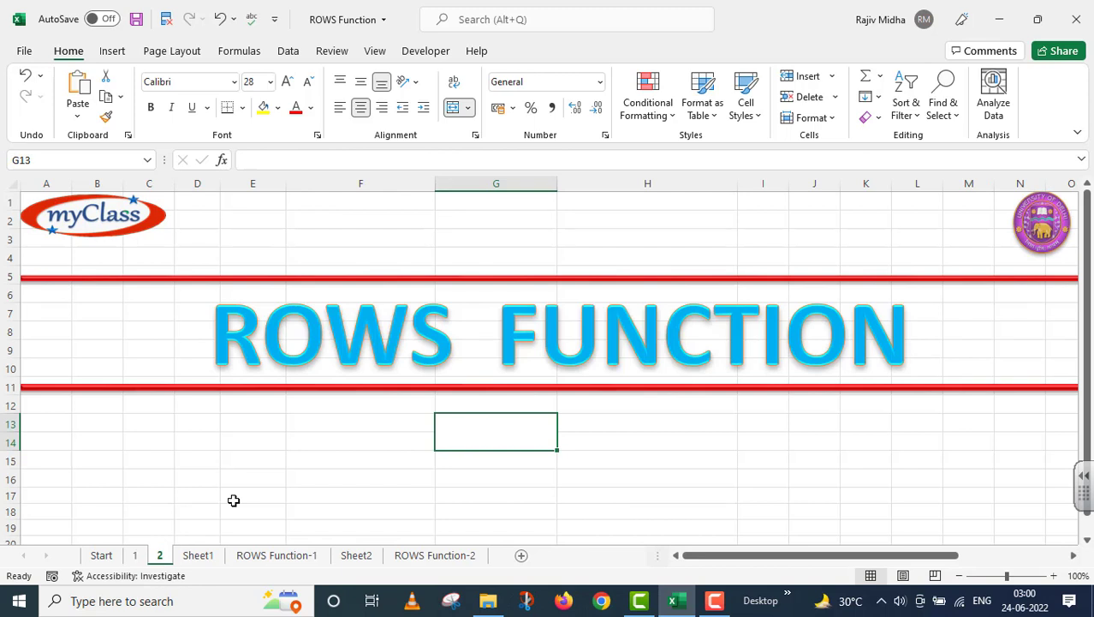
left_click(276, 556)
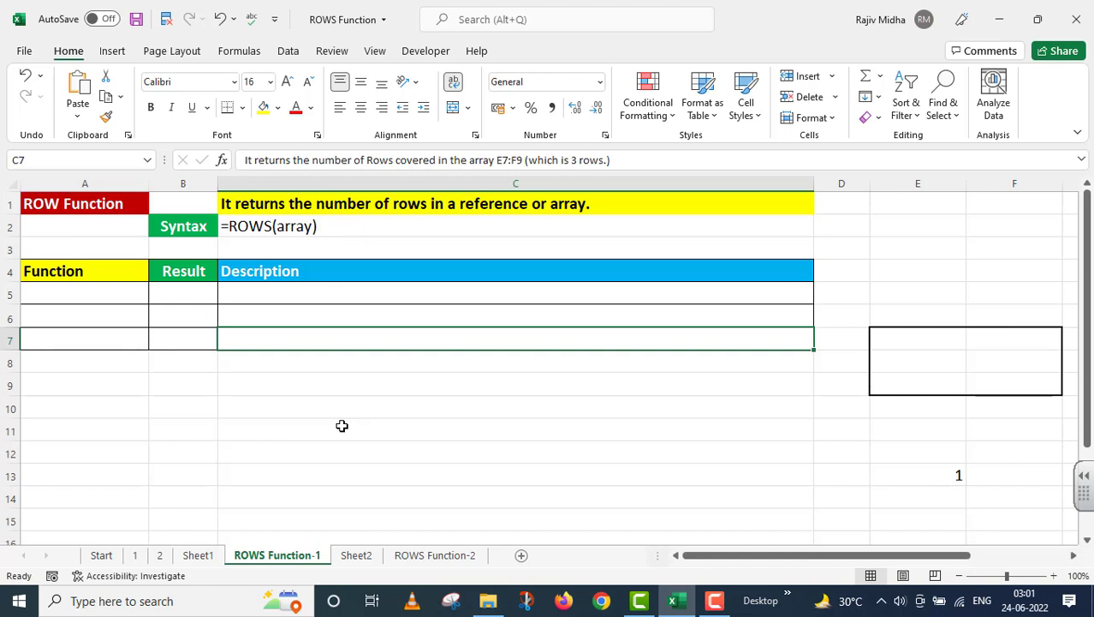
left_click(174, 285)
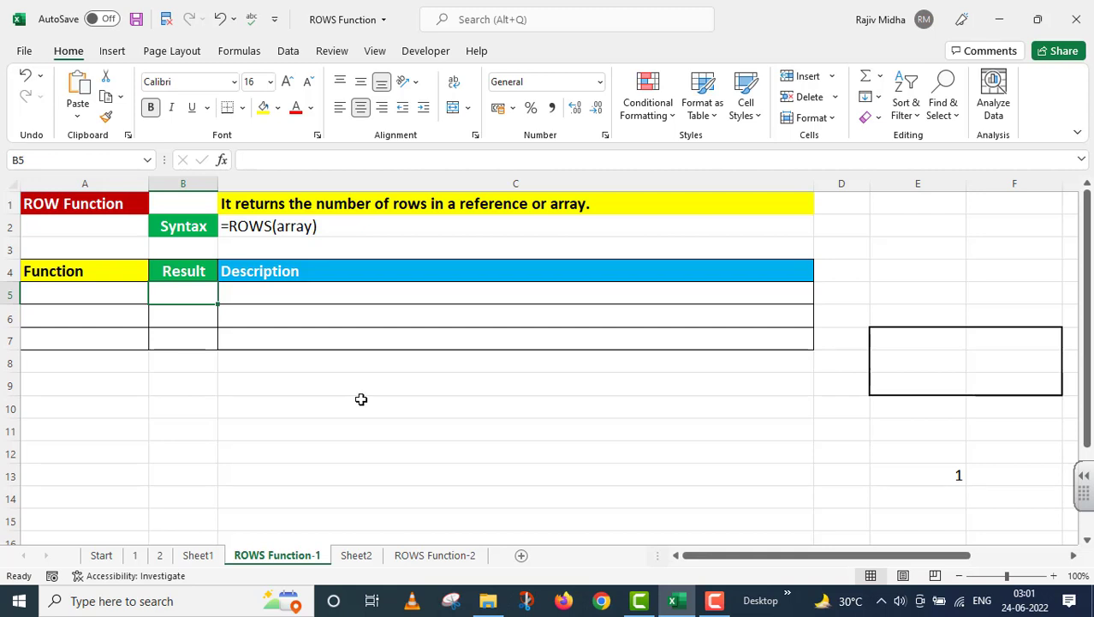
type("=")
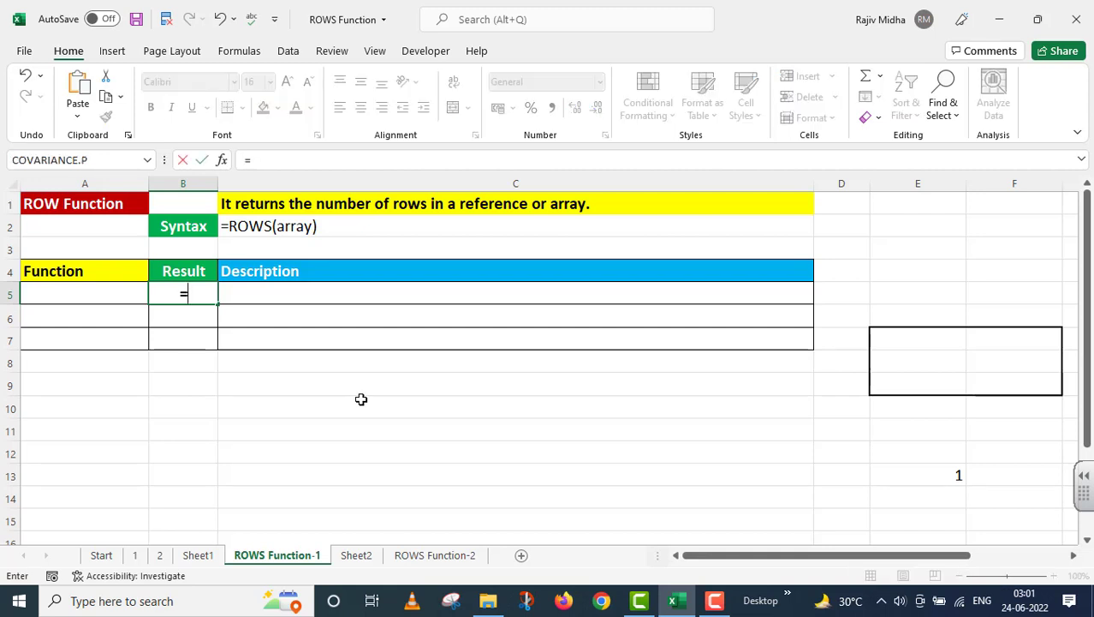
type("ROWS")
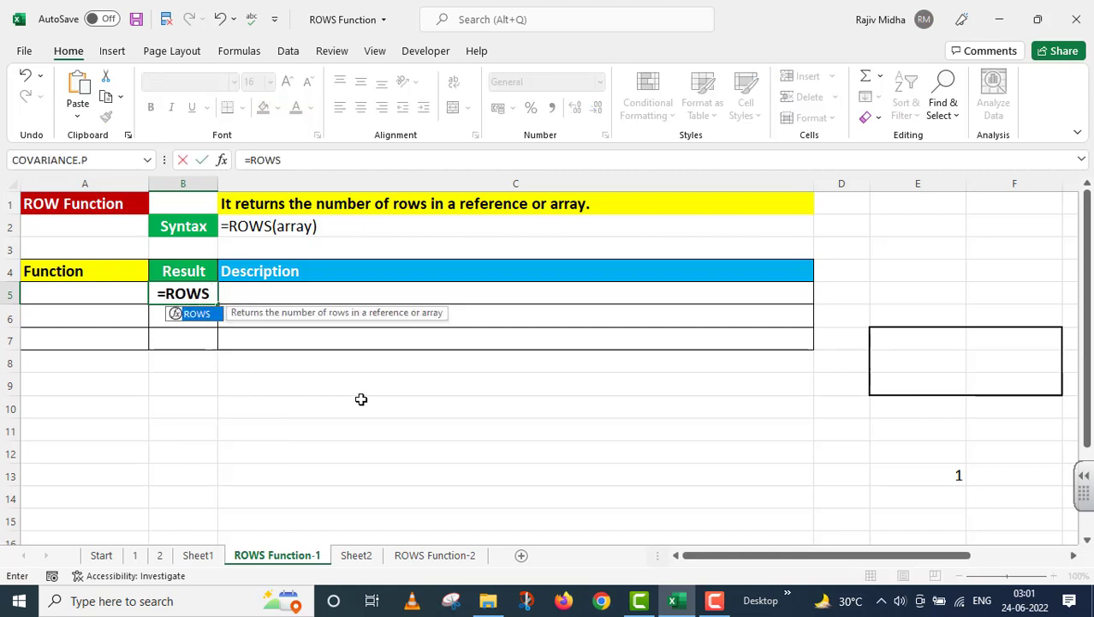
type("(")
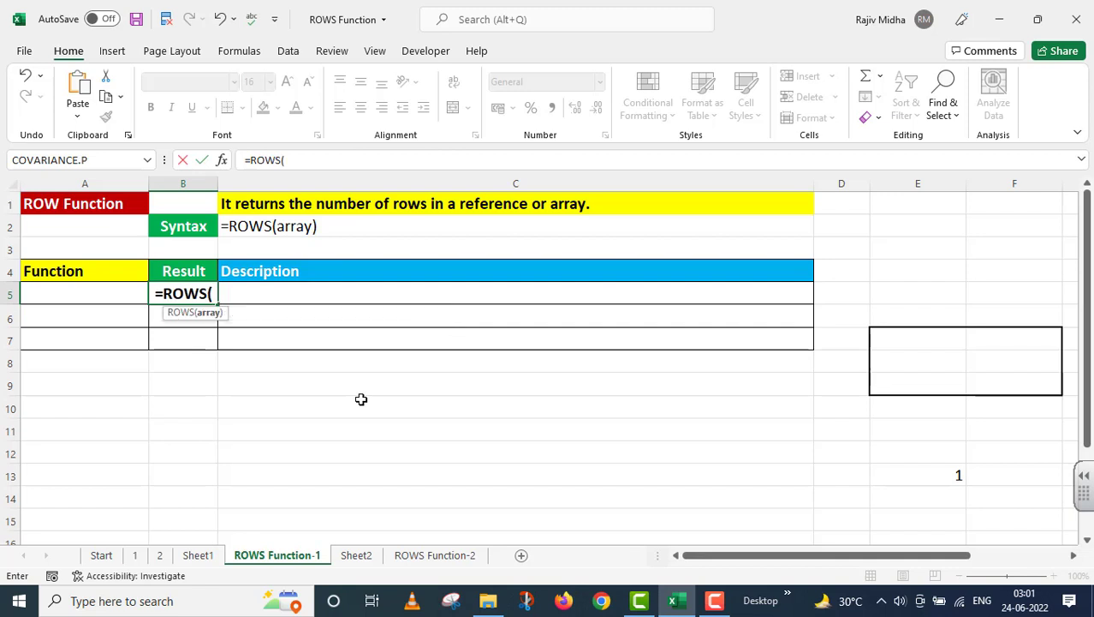
type("A1")
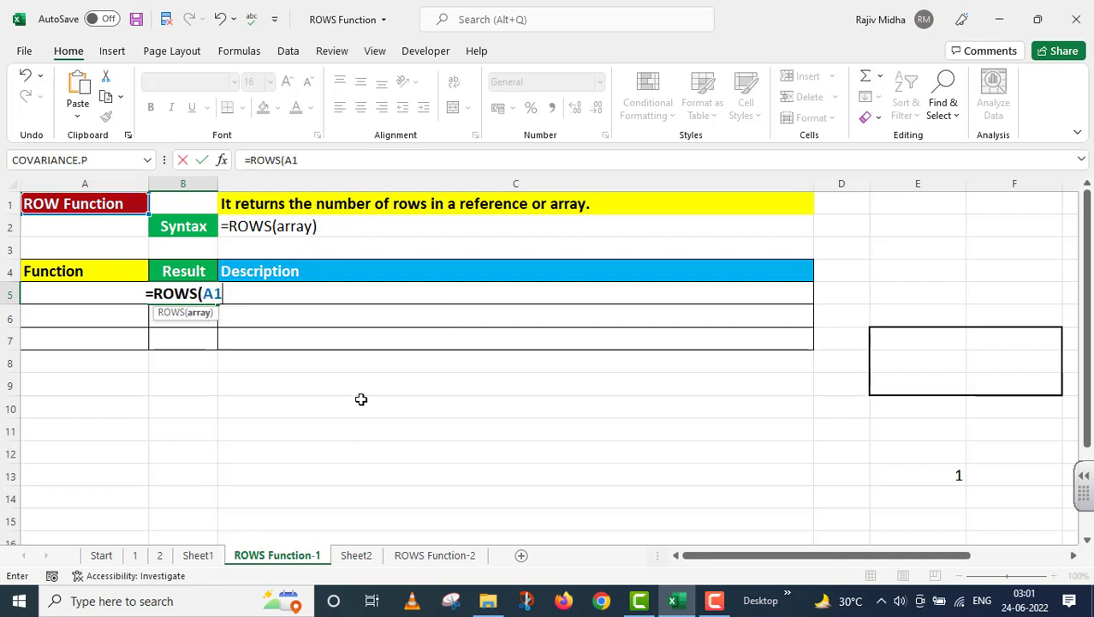
type(":")
type("A1")
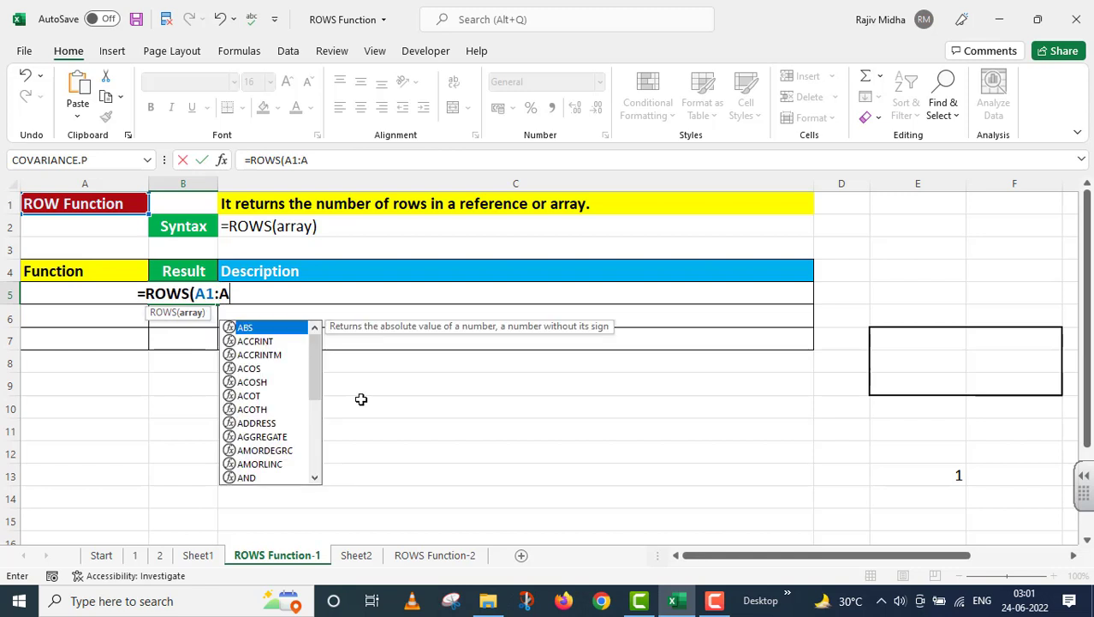
type(")")
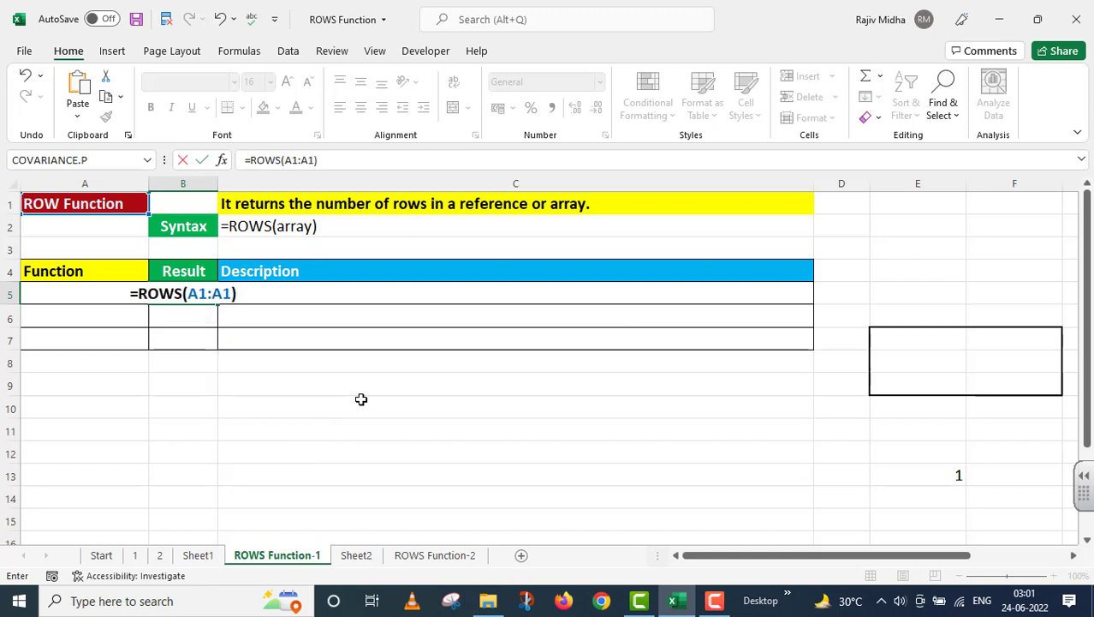
key("Return")
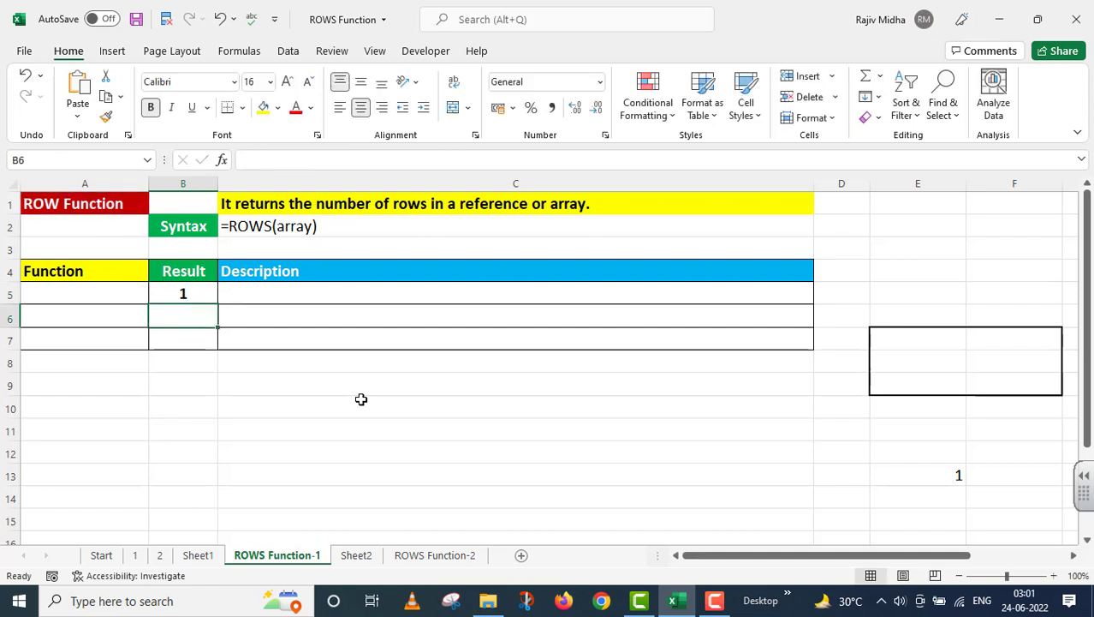
Put =ROWS(A1:A1) as text in A5 and apply a black font colour to the hidden description in C5
left_click(79, 203)
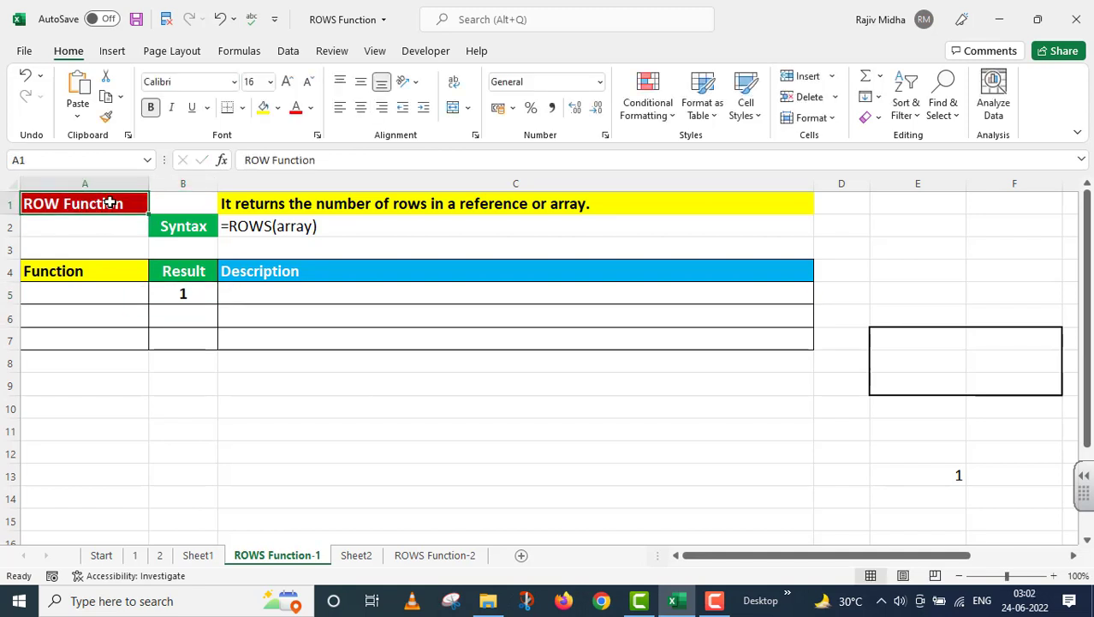
left_click(186, 295)
left_click(81, 294)
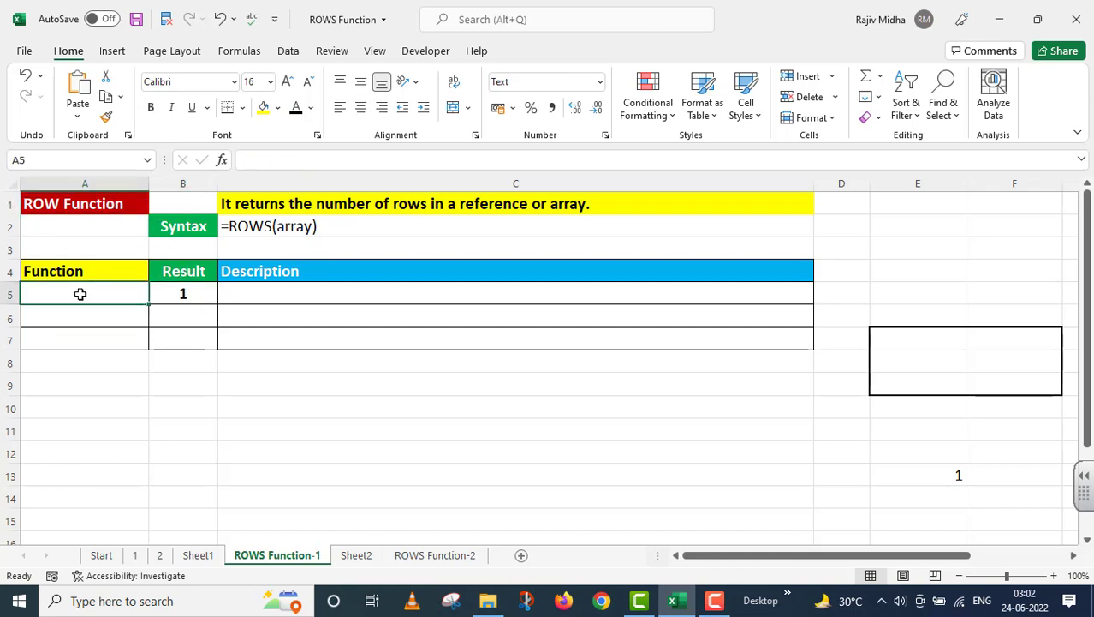
type("=ROWS(A1:A1)")
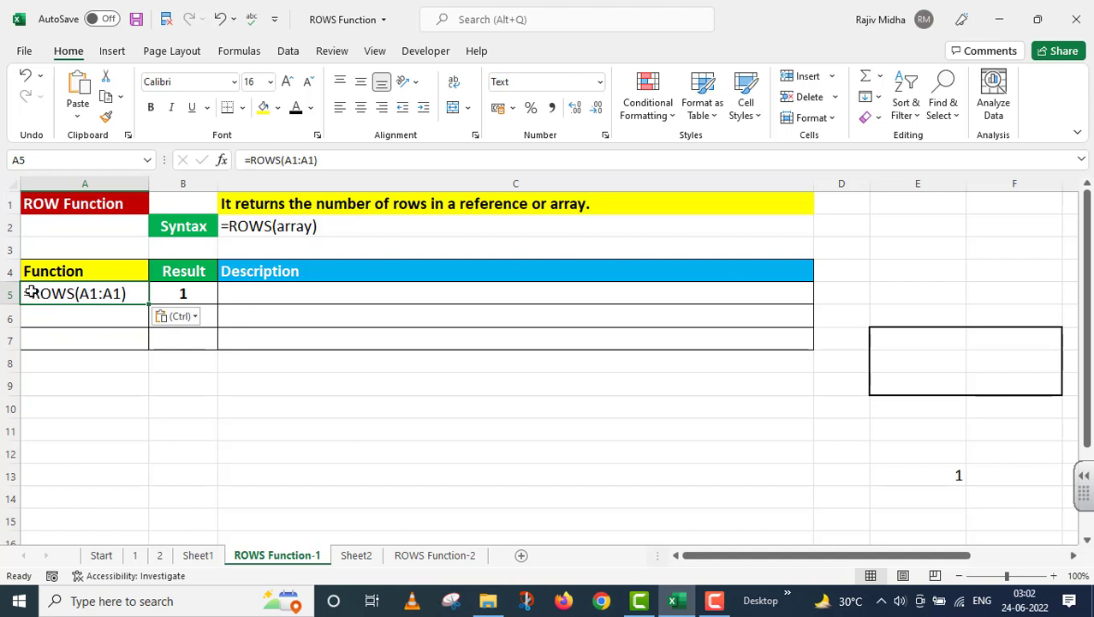
double_click(30, 294)
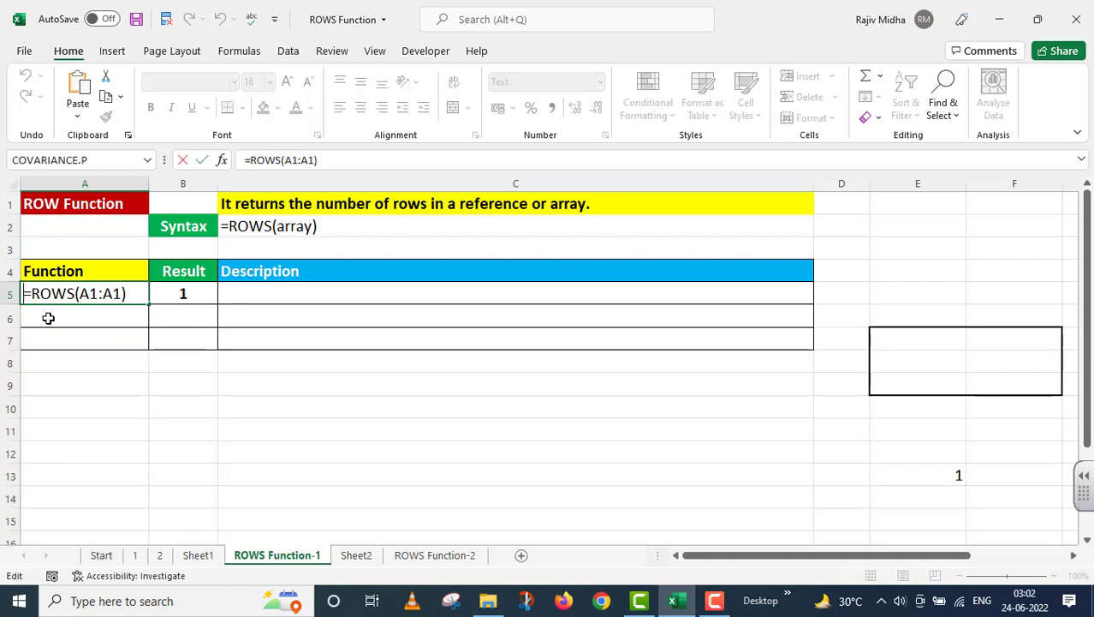
left_click(240, 292)
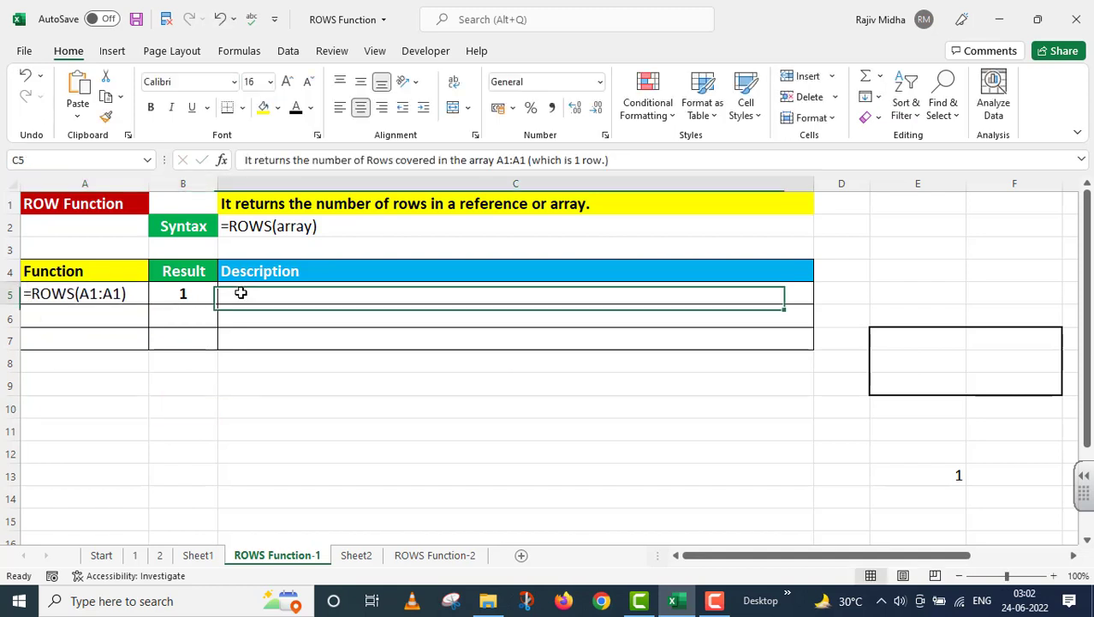
left_click(295, 113)
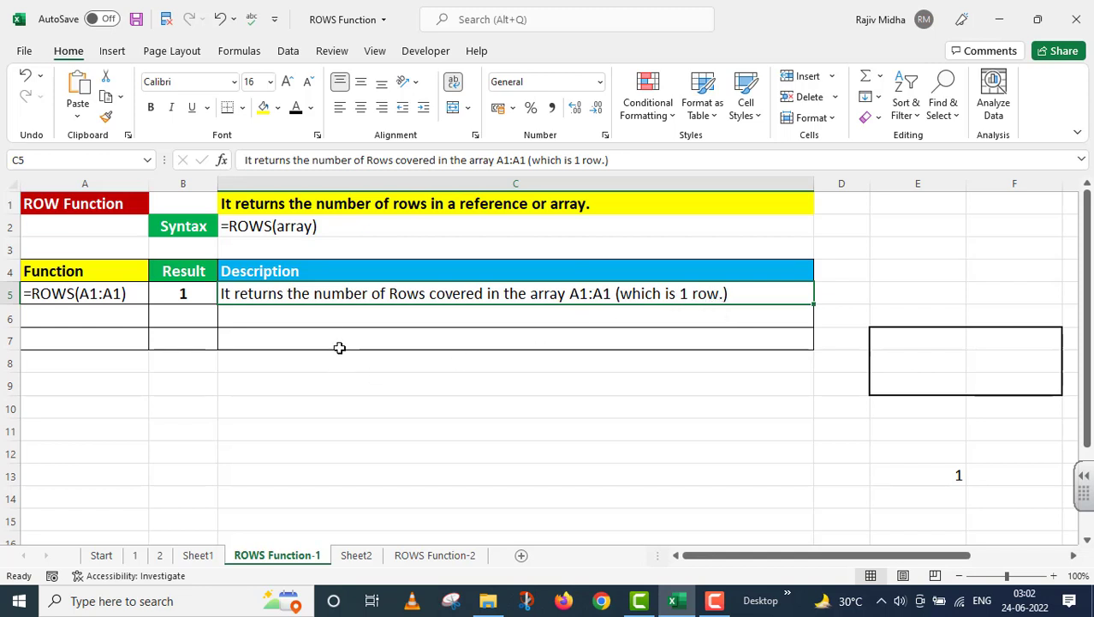
Enter =ROWS(A1:A6) in cell B6 of the Result column, picking the range A1:A6 from the sheet
left_click(182, 313)
type("=R")
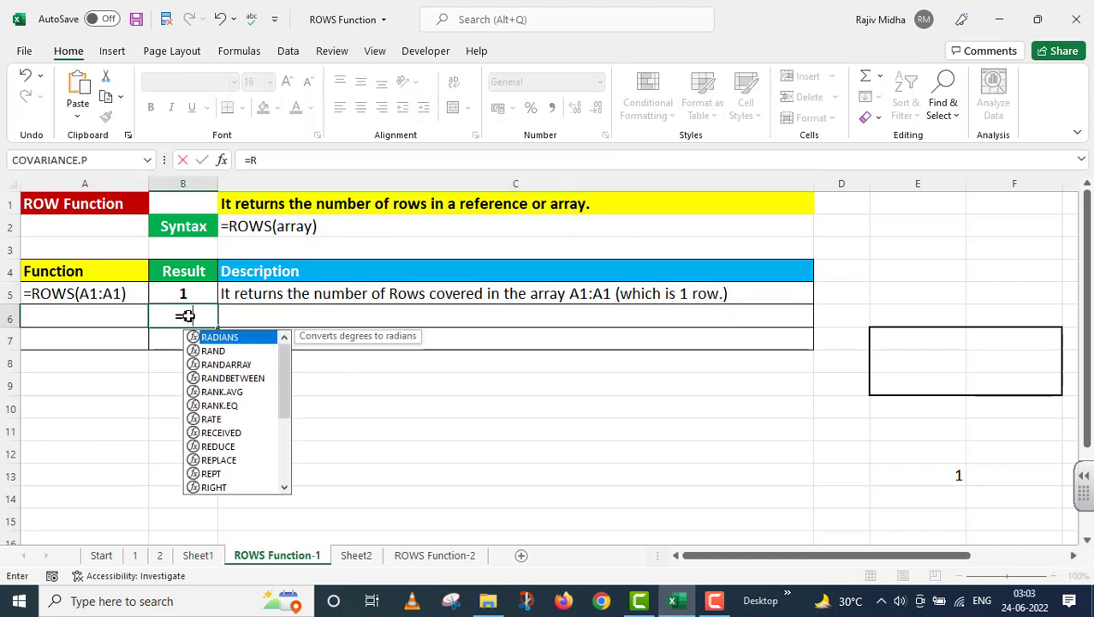
type("OWS(")
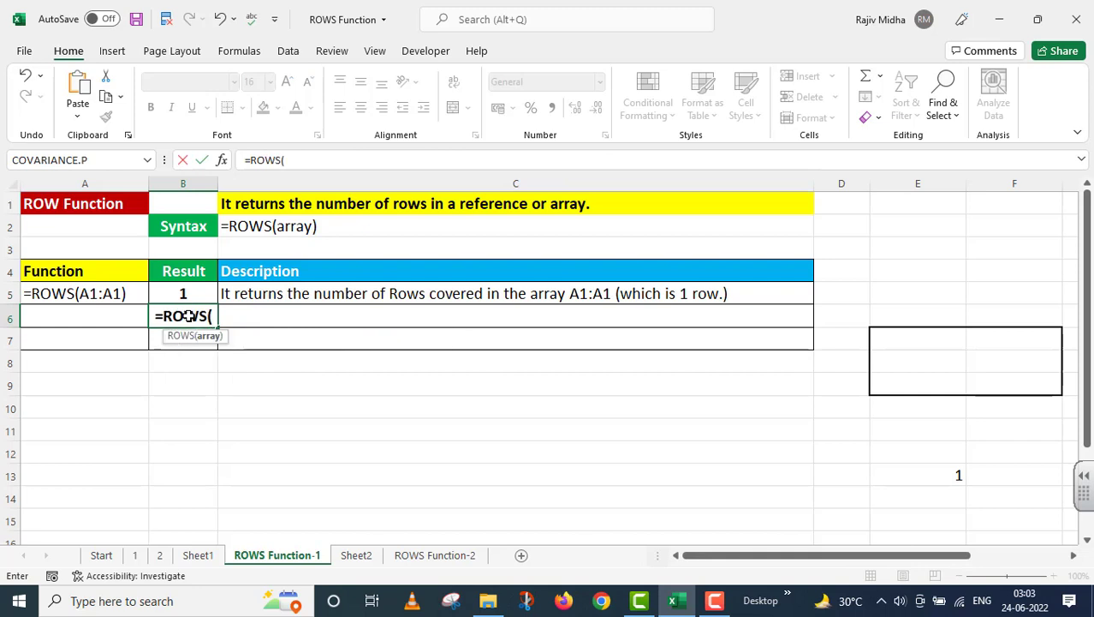
left_click(72, 203)
left_click_drag(72, 221, 66, 315)
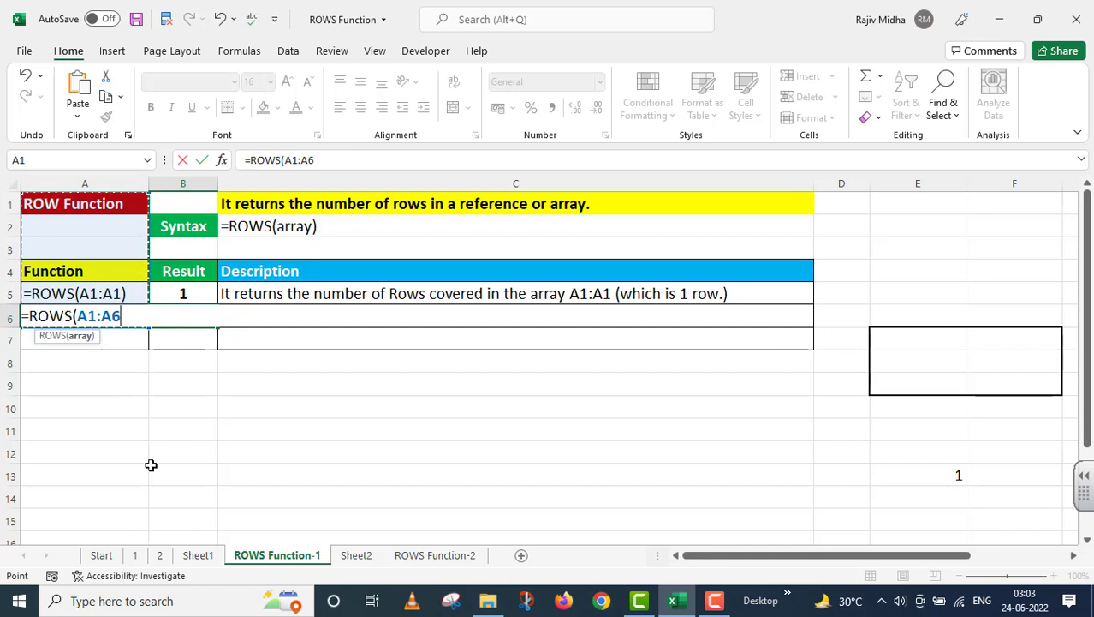
type(")")
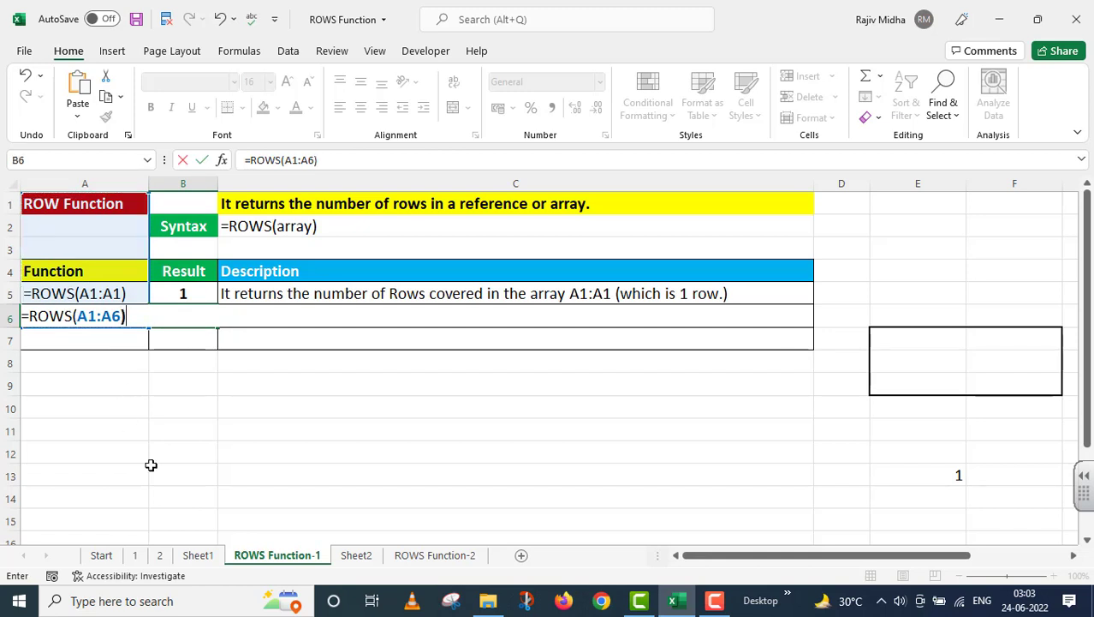
key("Return")
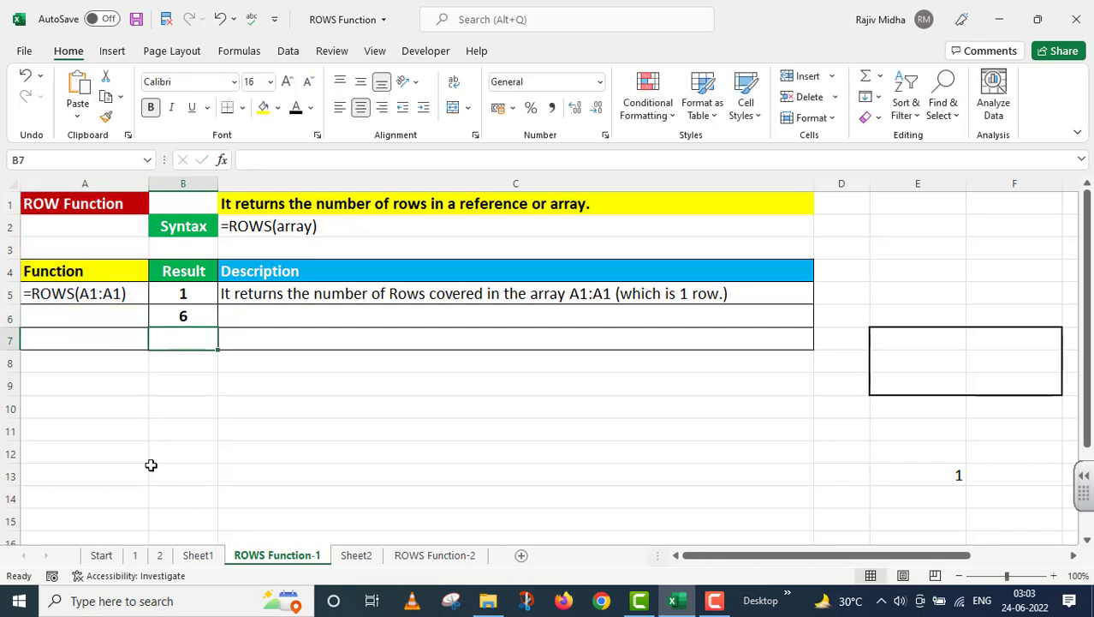
left_click(203, 315)
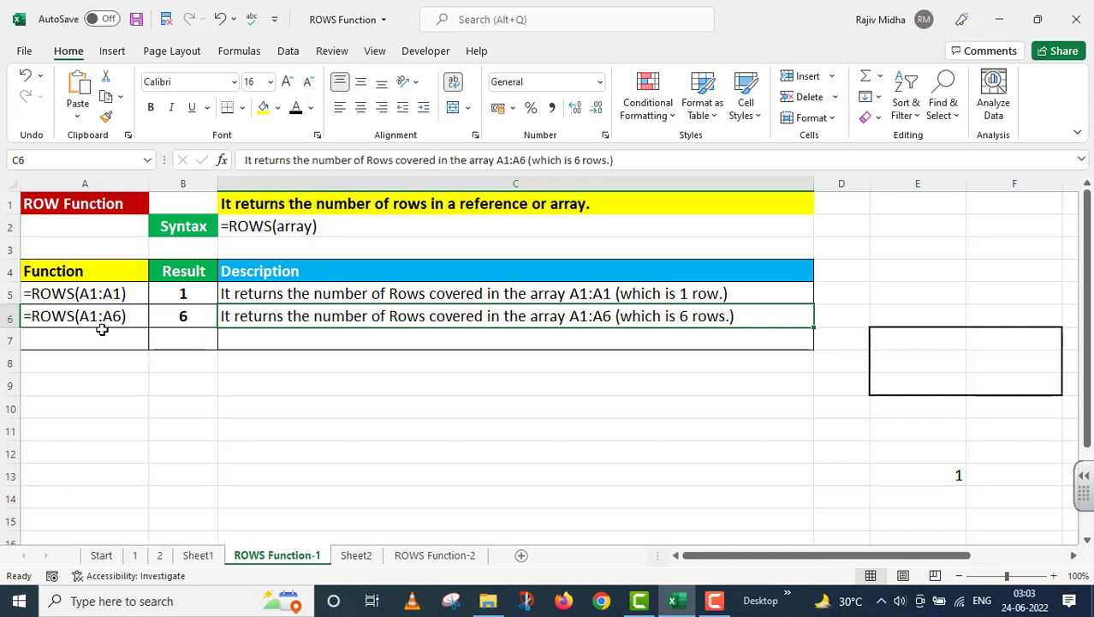
Enter =ROWS(E7:F9) in cell B7 of the Result column, picking the outlined range as the array
left_click(180, 338)
type("=")
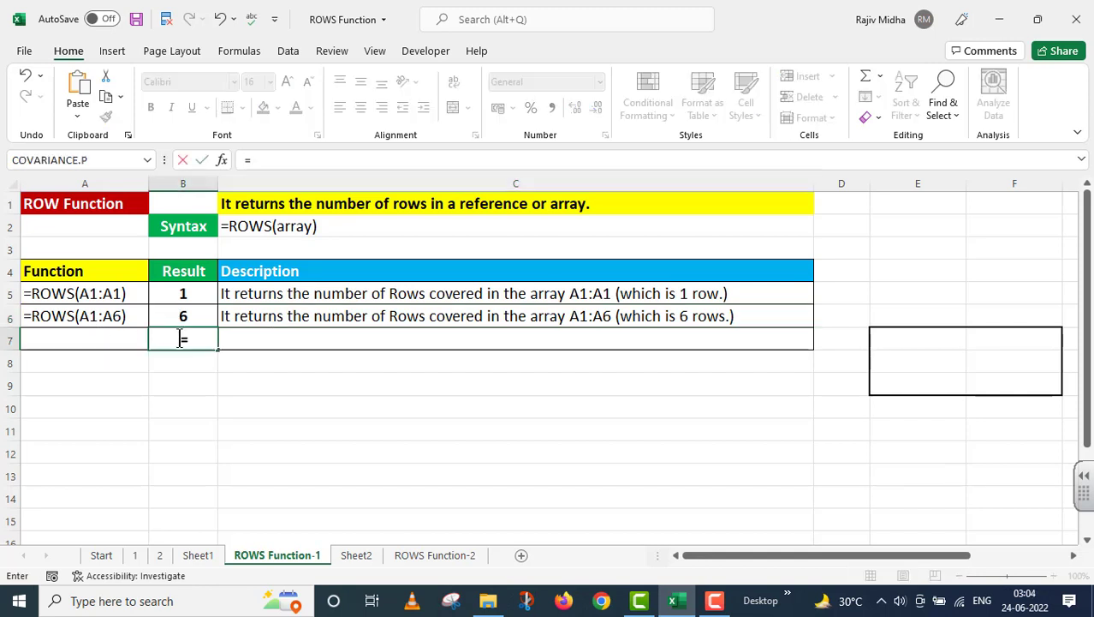
type("R")
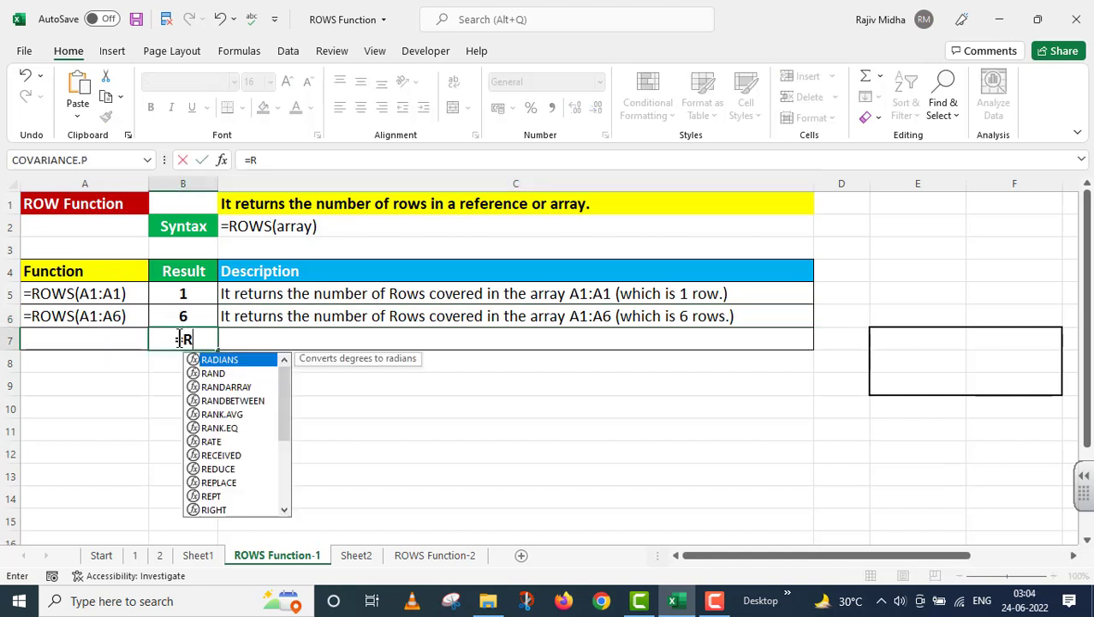
type("OWS(")
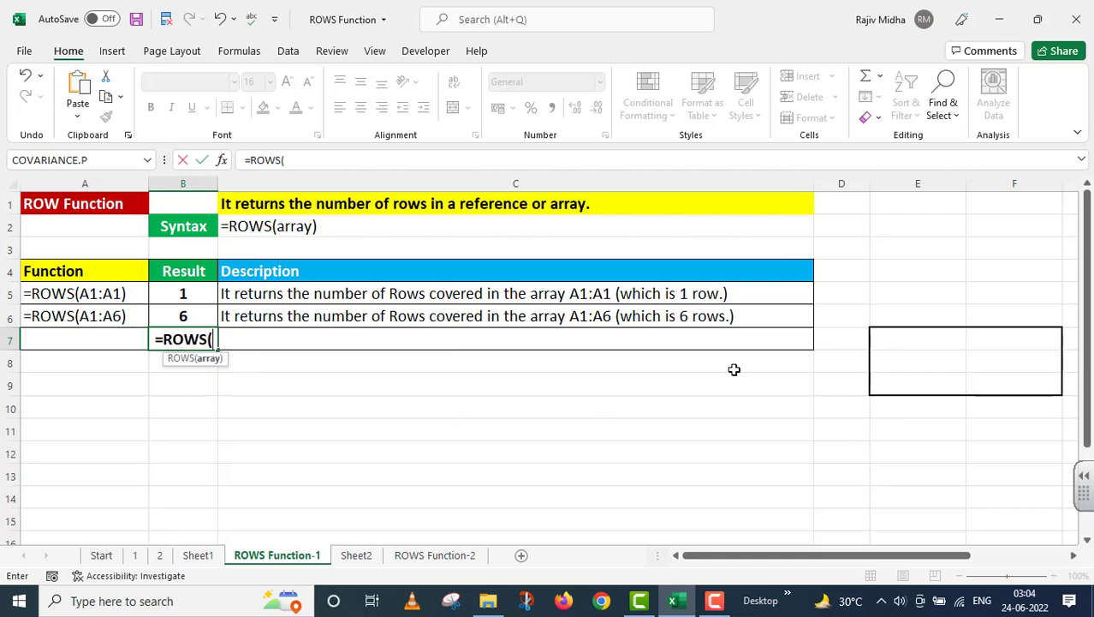
left_click_drag(882, 345, 1011, 372)
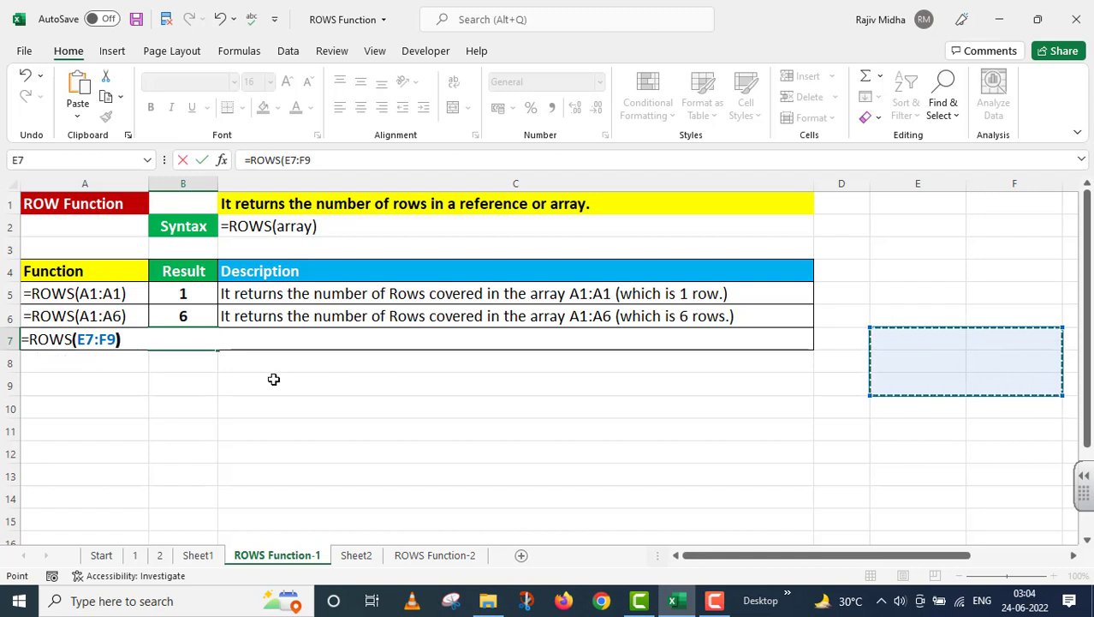
type(")")
key("Return")
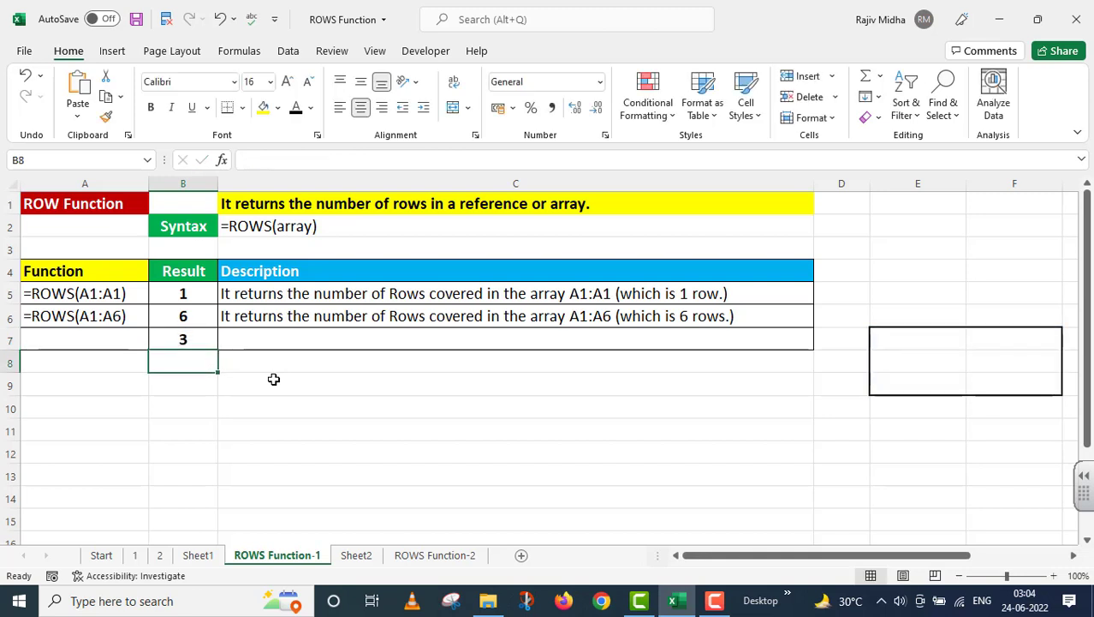
Examine the formula in B7 and select each row of the outlined range E7:F9 in turn to compare
left_click(198, 336)
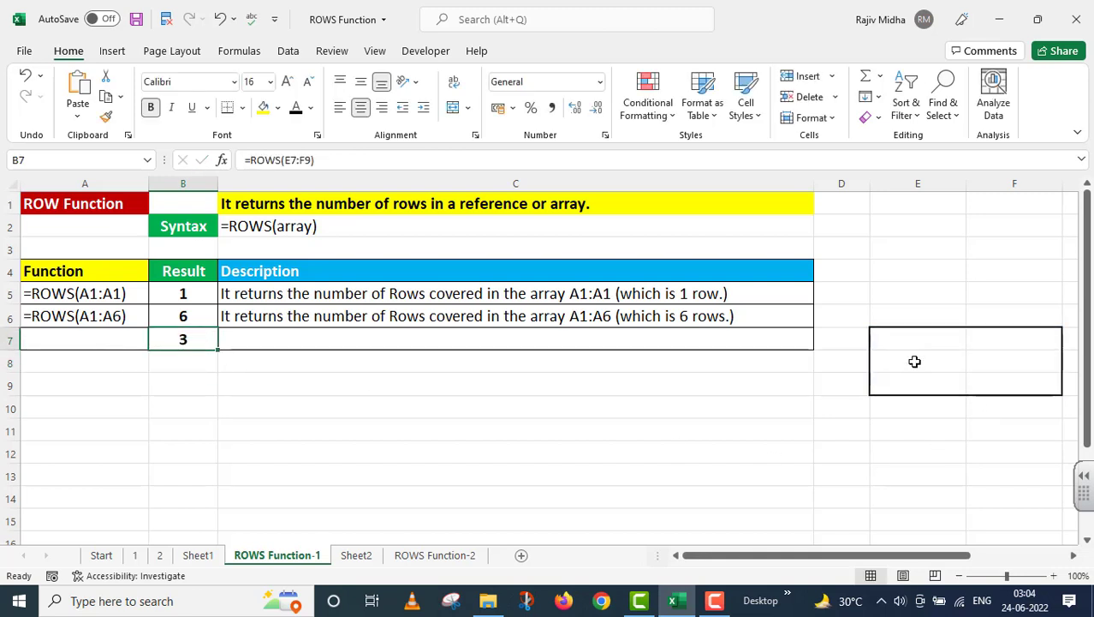
left_click_drag(885, 335, 994, 340)
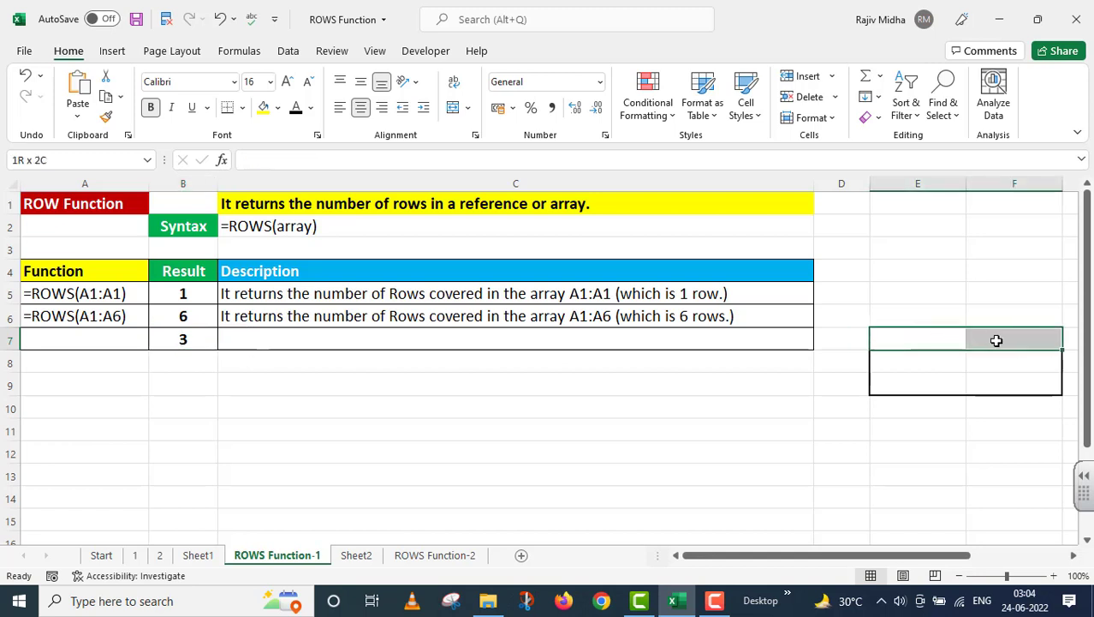
left_click_drag(887, 362, 989, 350)
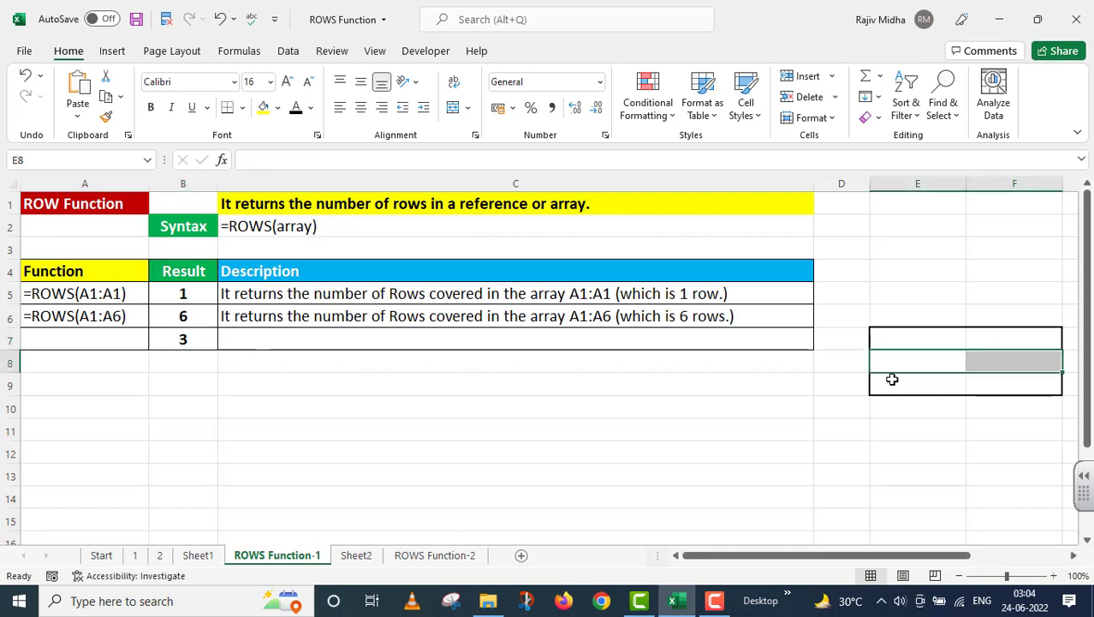
left_click_drag(891, 380, 1023, 380)
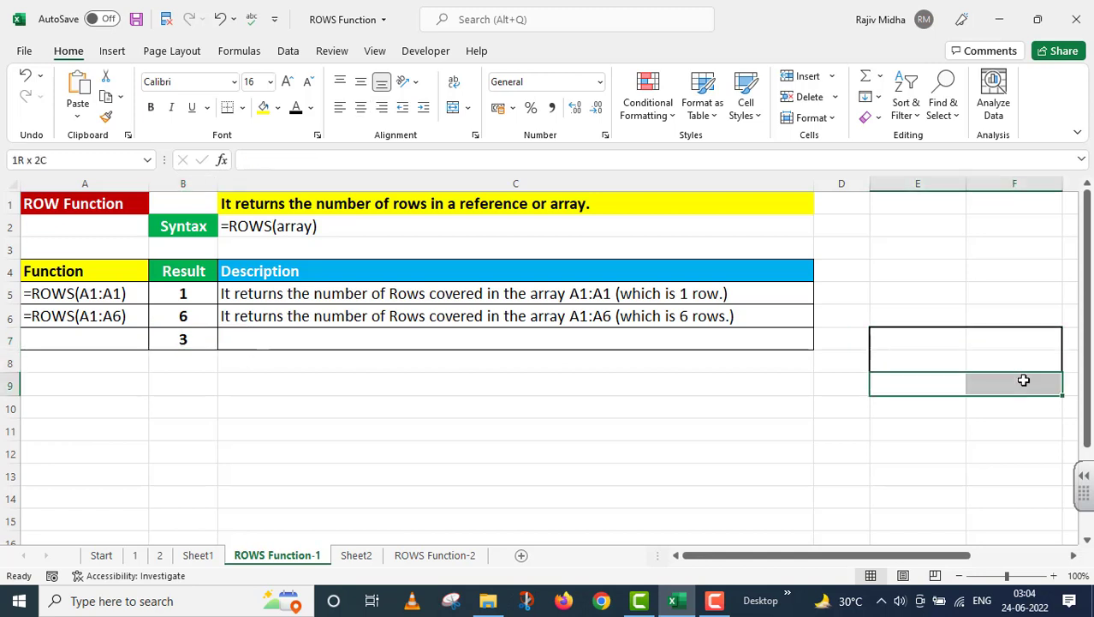
left_click(182, 336)
Apply a black font colour to the hidden formula text in A7 and the hidden description in C7
left_click(132, 339)
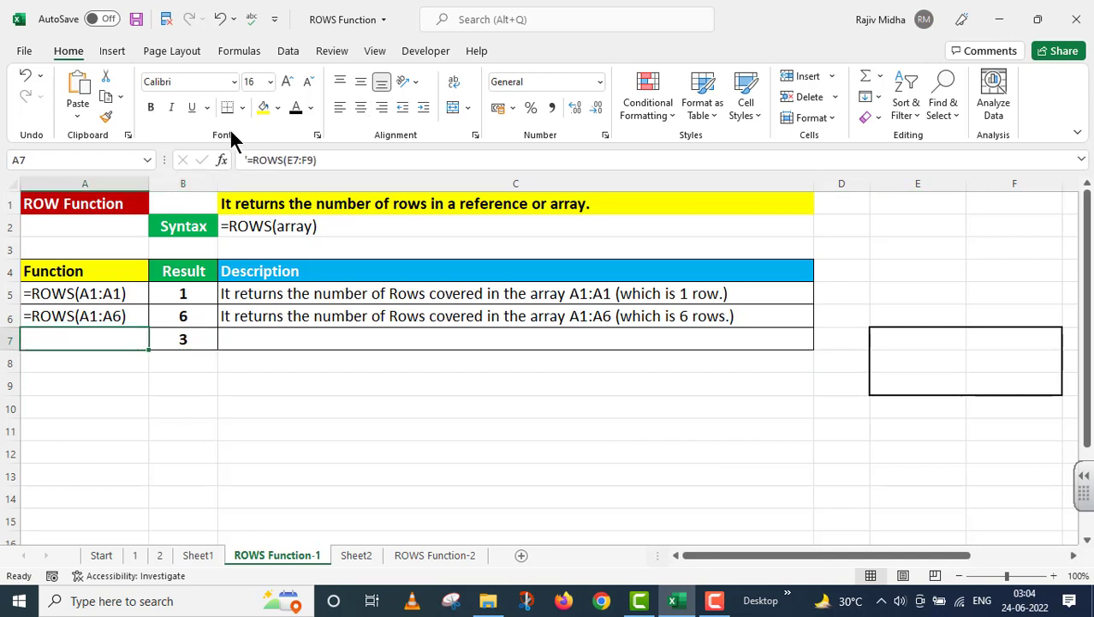
left_click(296, 109)
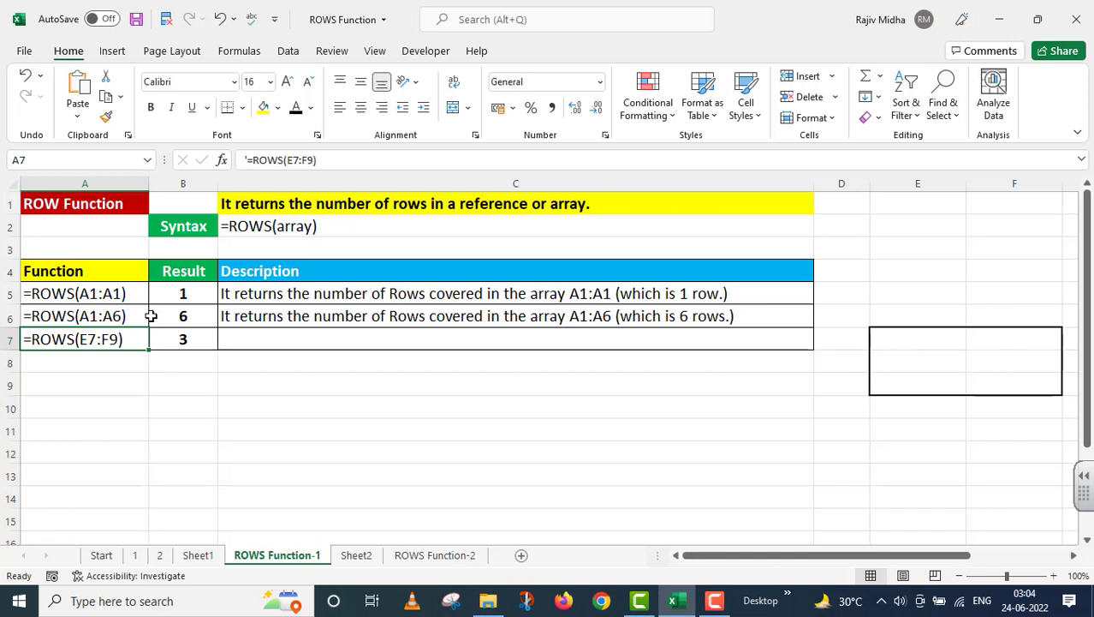
left_click(234, 345)
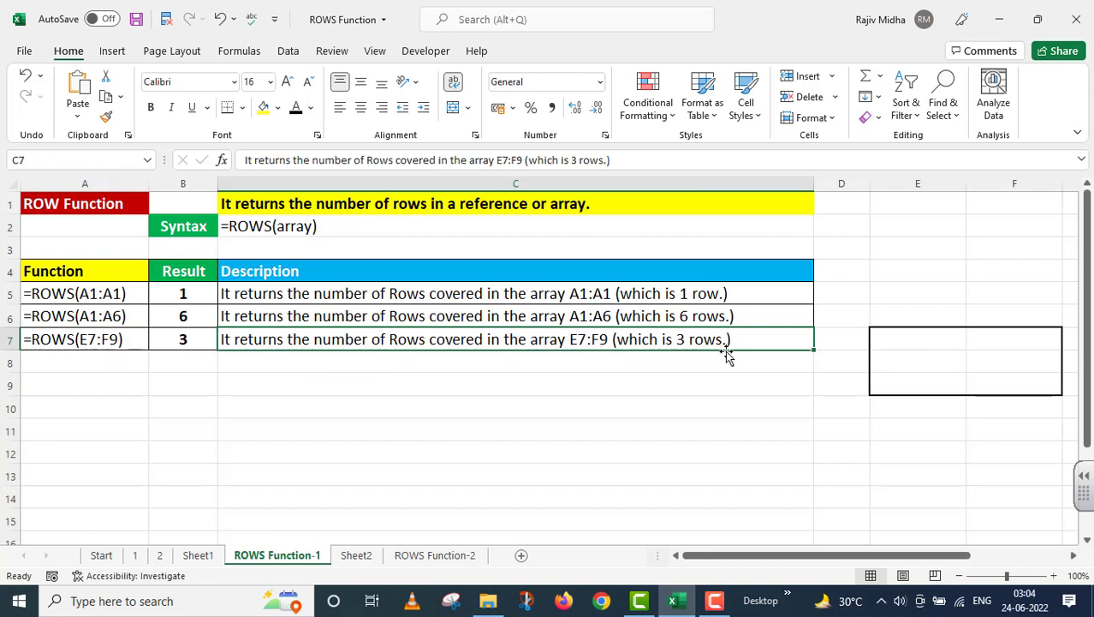
left_click(898, 341)
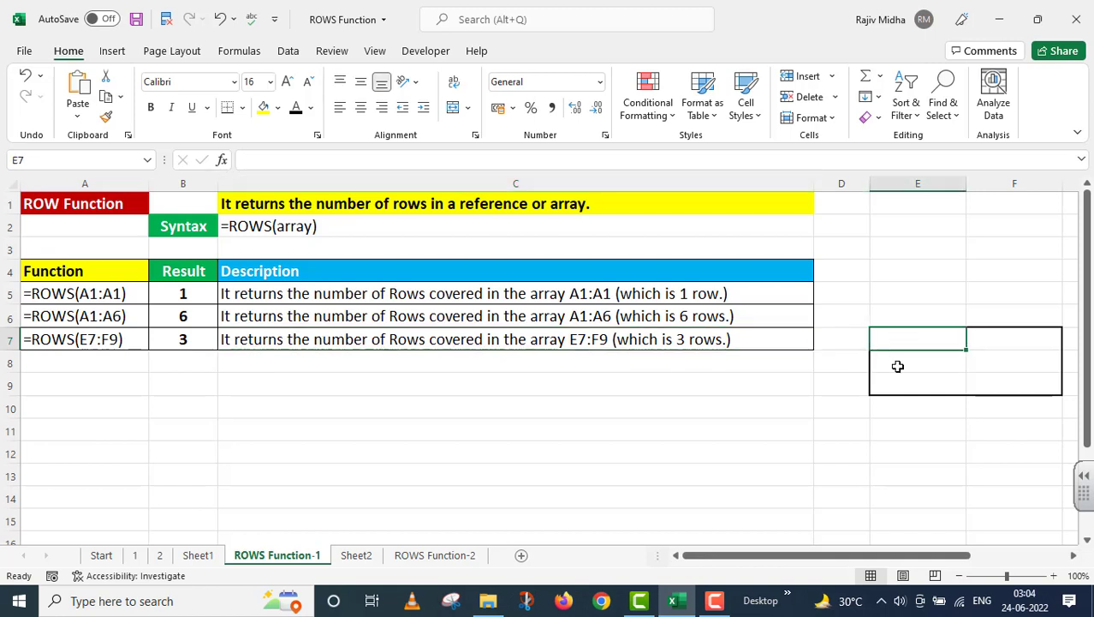
Apply All Borders to the cells of the outlined range E7:F9
left_click(895, 360)
left_click(901, 386)
left_click_drag(896, 337, 1002, 375)
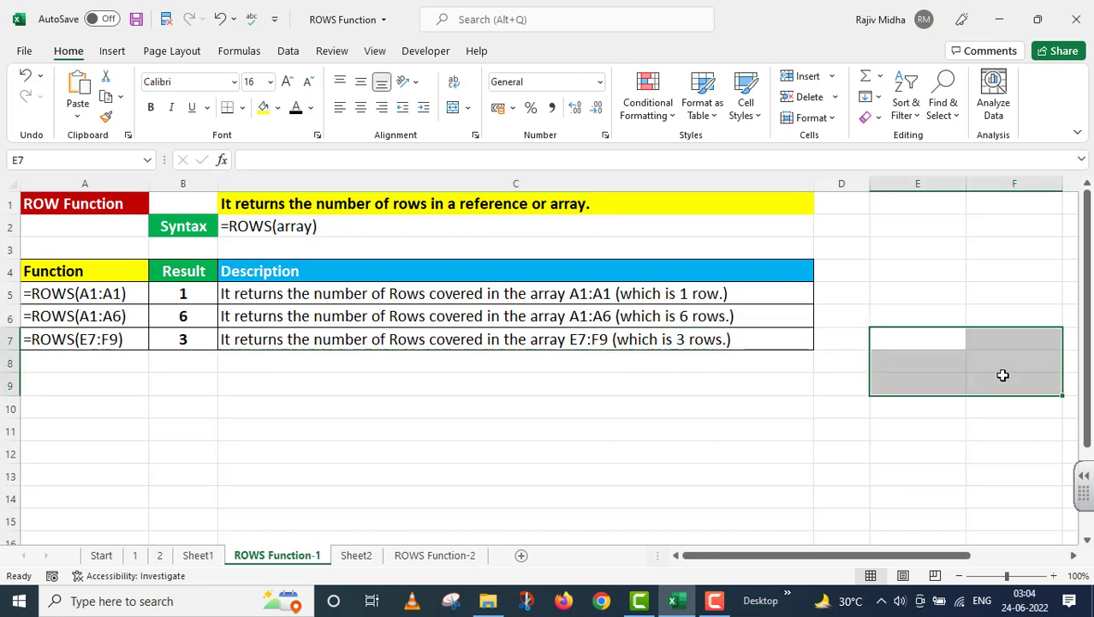
left_click(243, 105)
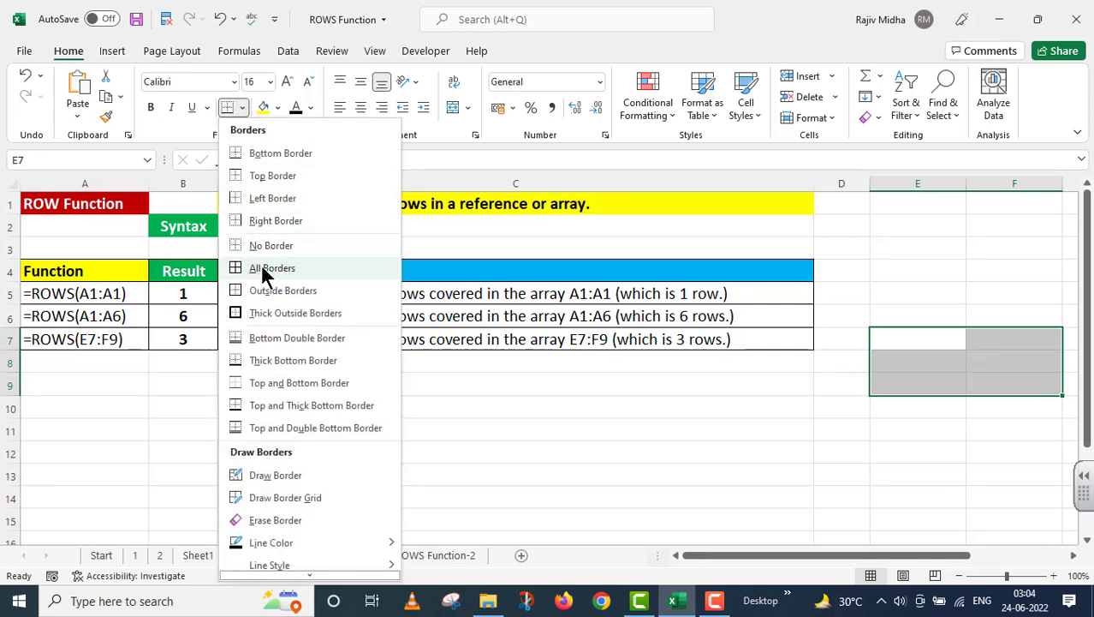
left_click(261, 266)
left_click(698, 503)
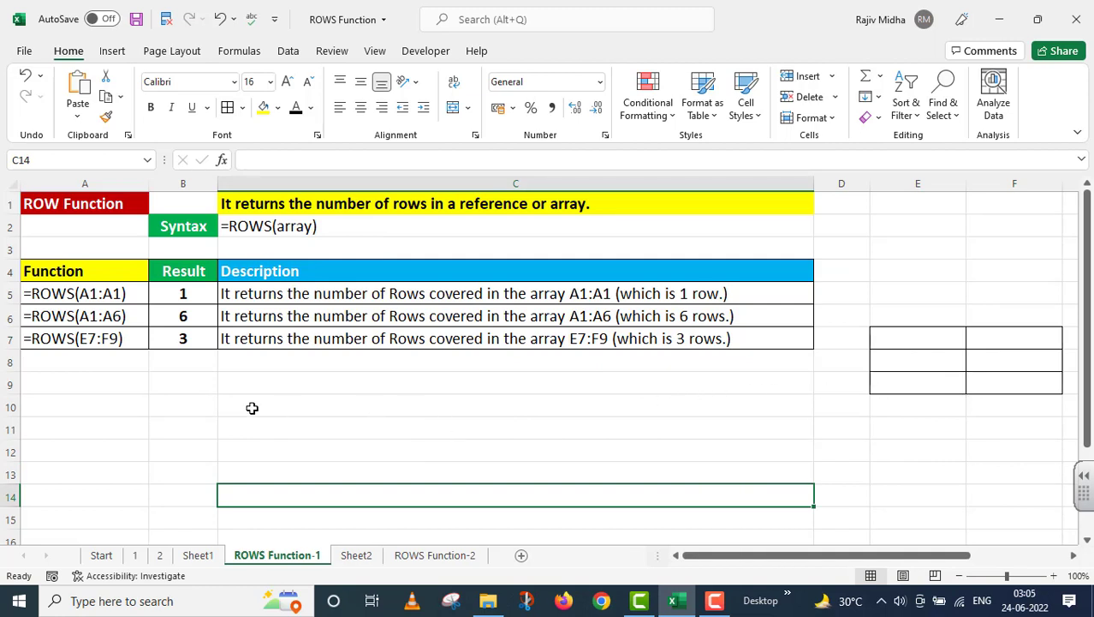
On the ROWS Function-2 sheet, enter =ROWS(B4:K13) in Result cell N7, picking the whole number table as the array
left_click(417, 558)
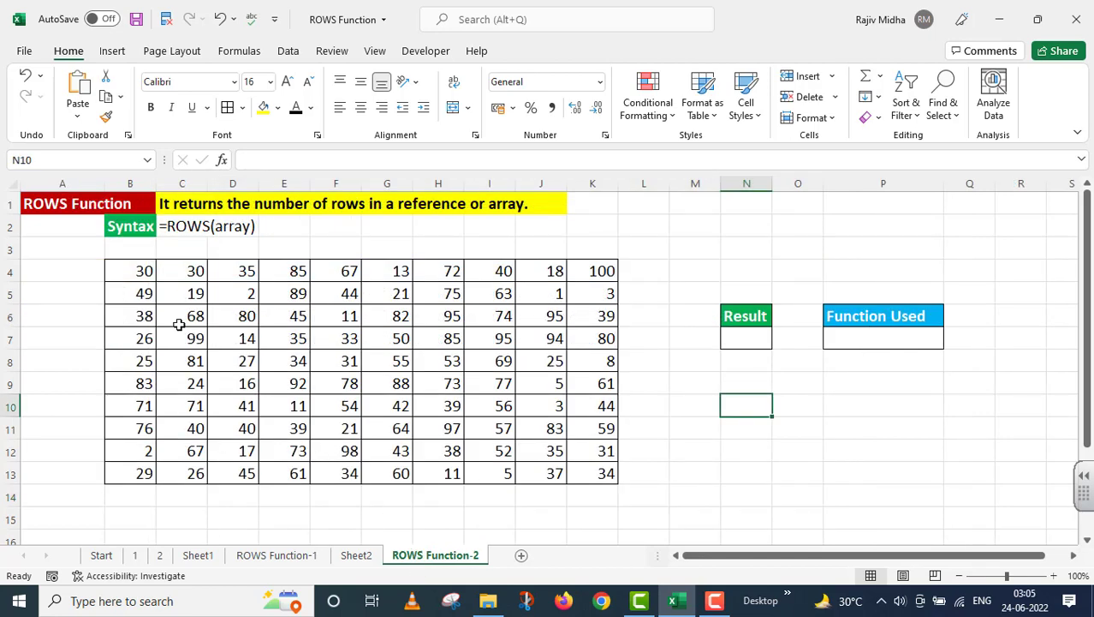
left_click_drag(137, 270, 600, 471)
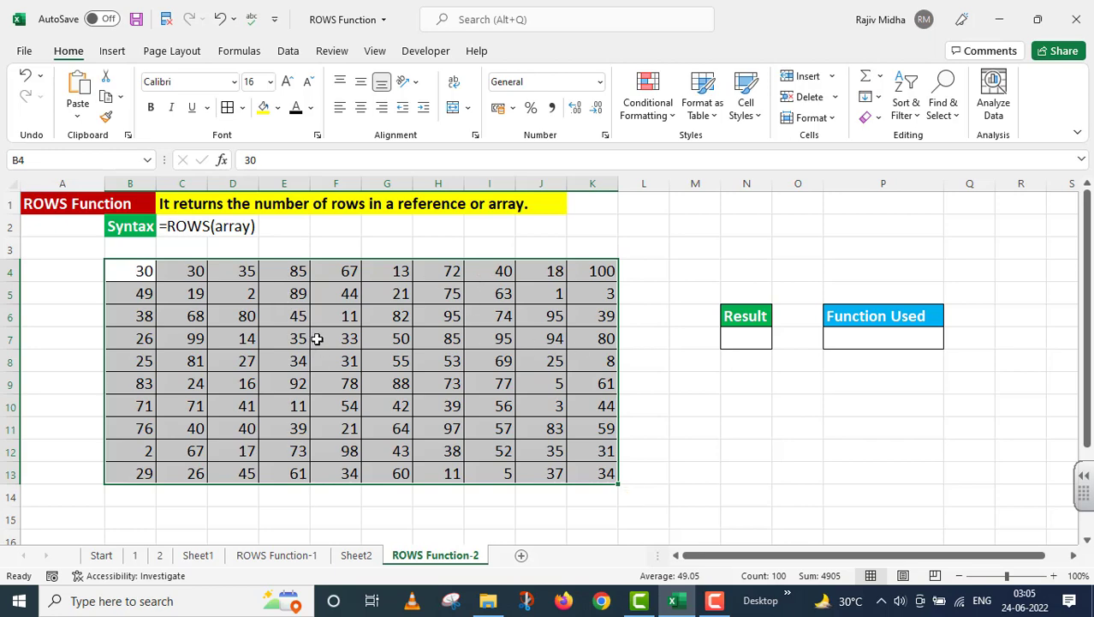
left_click(730, 339)
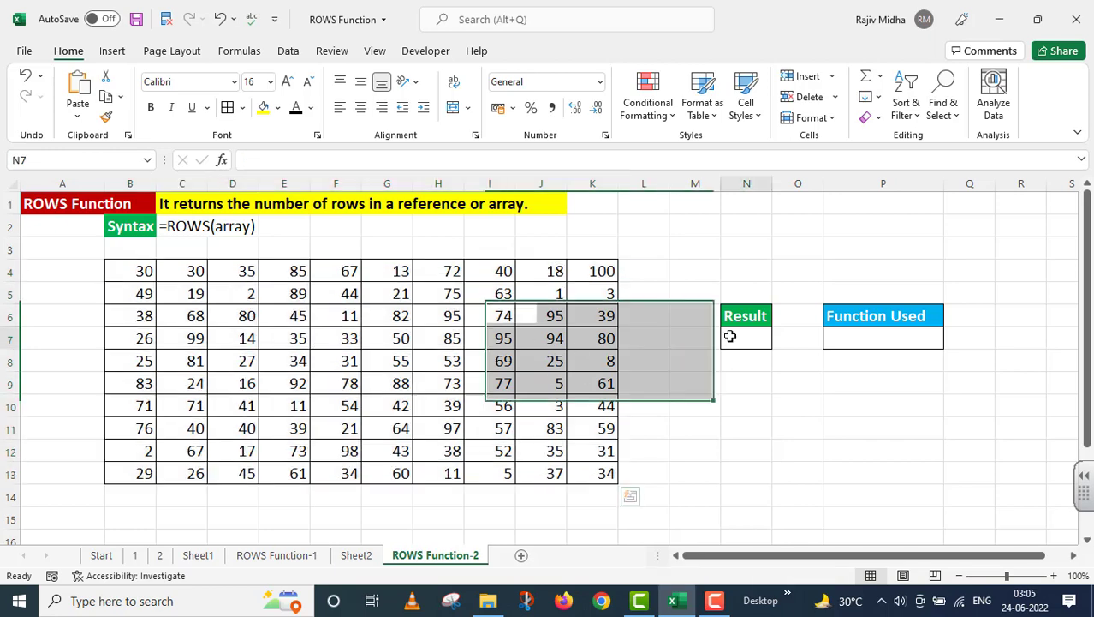
double_click(729, 341)
type("=")
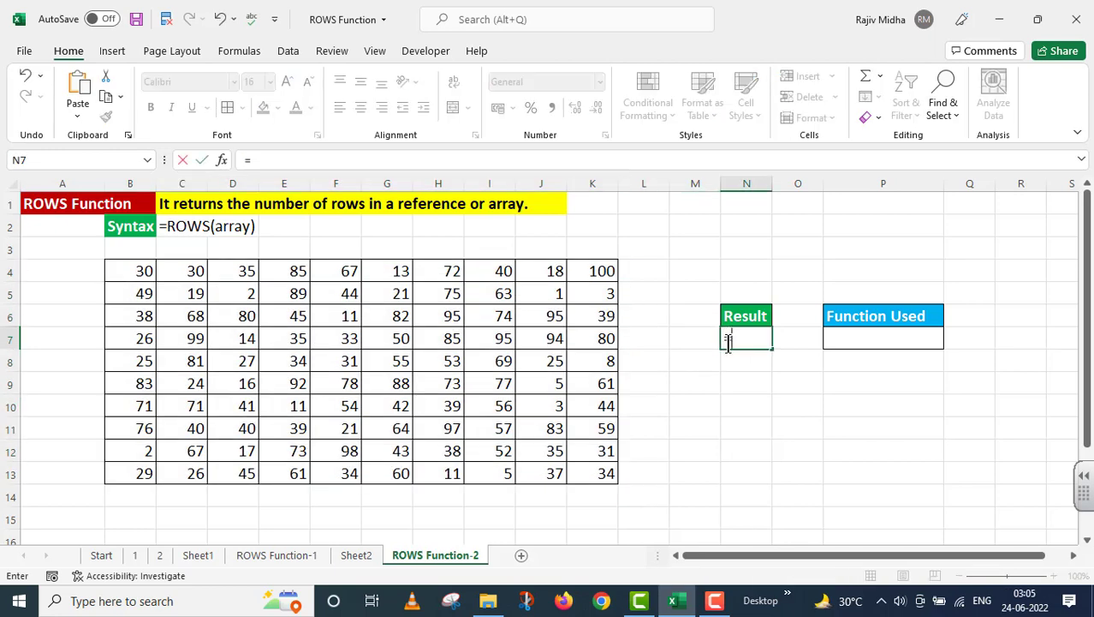
type("ROWS(")
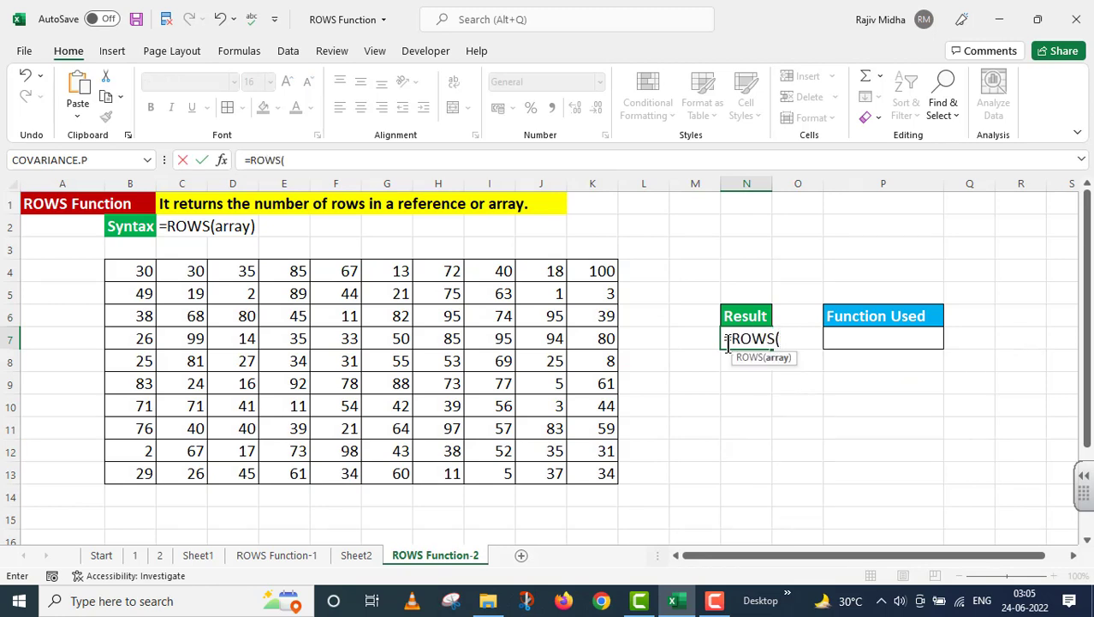
left_click_drag(143, 272, 578, 471)
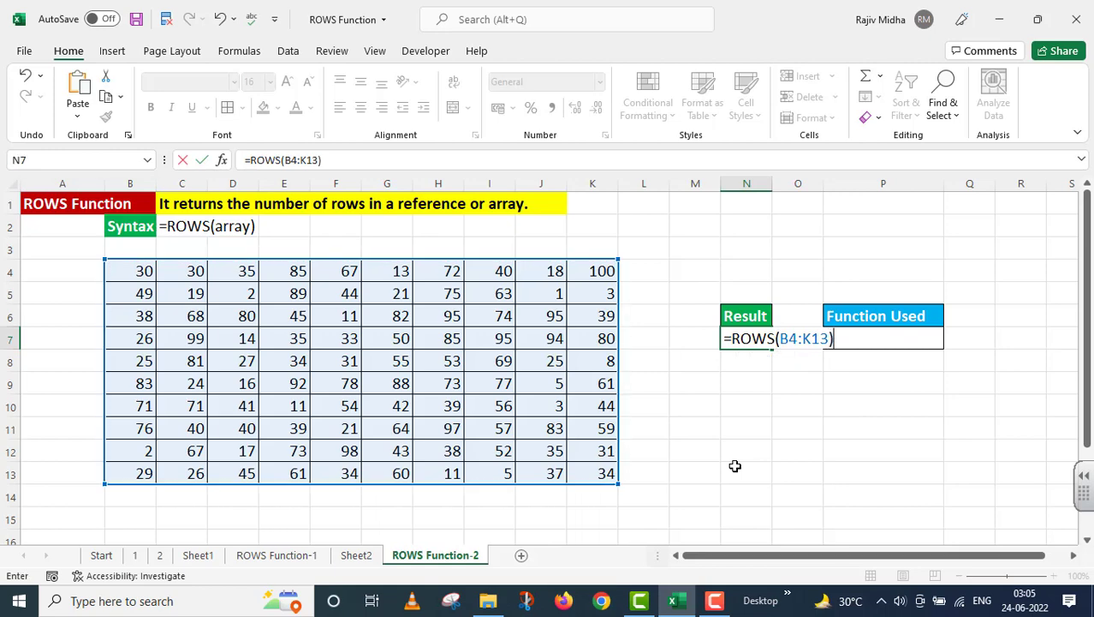
key("Return")
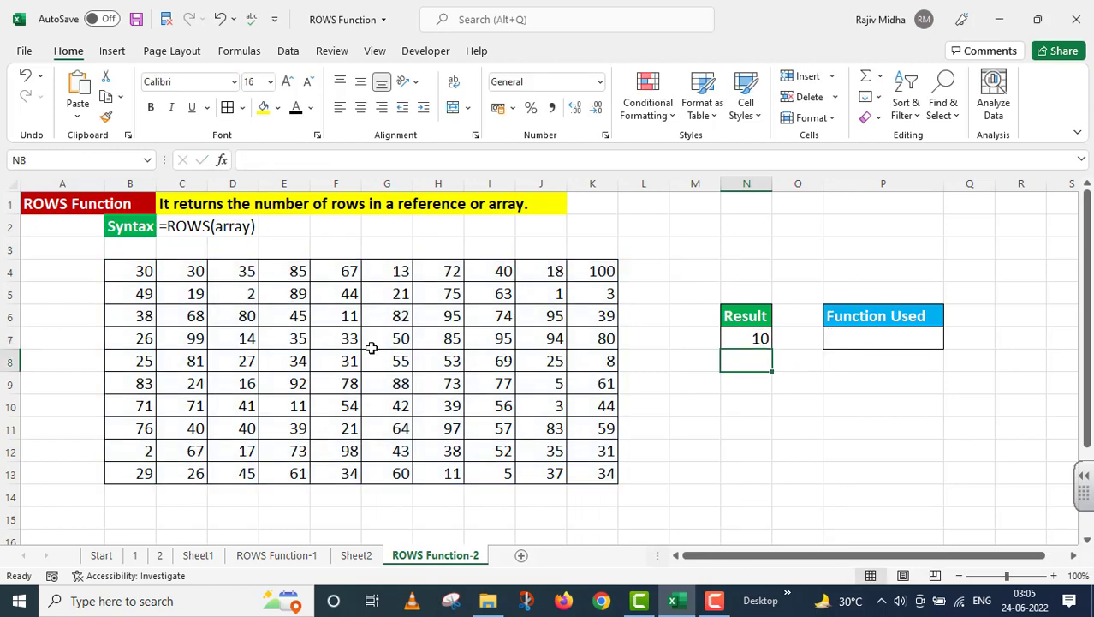
Count the rows of the number table one by one from B4 to B13 to check the result in N7
left_click(141, 272)
left_click(142, 293)
left_click(142, 316)
left_click(143, 338)
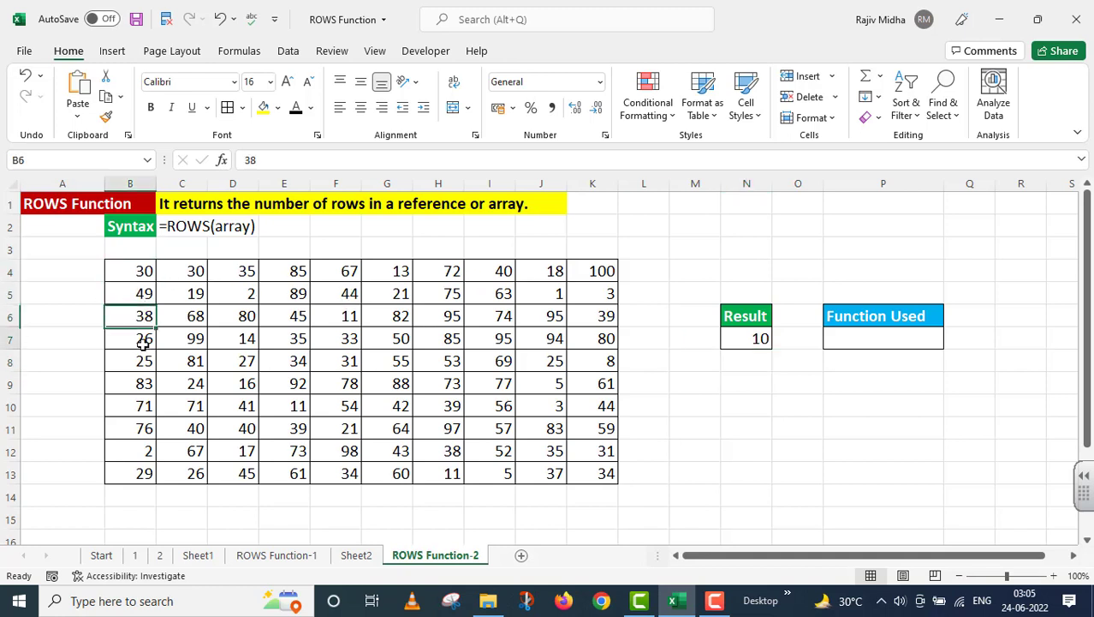
left_click(143, 361)
left_click(145, 383)
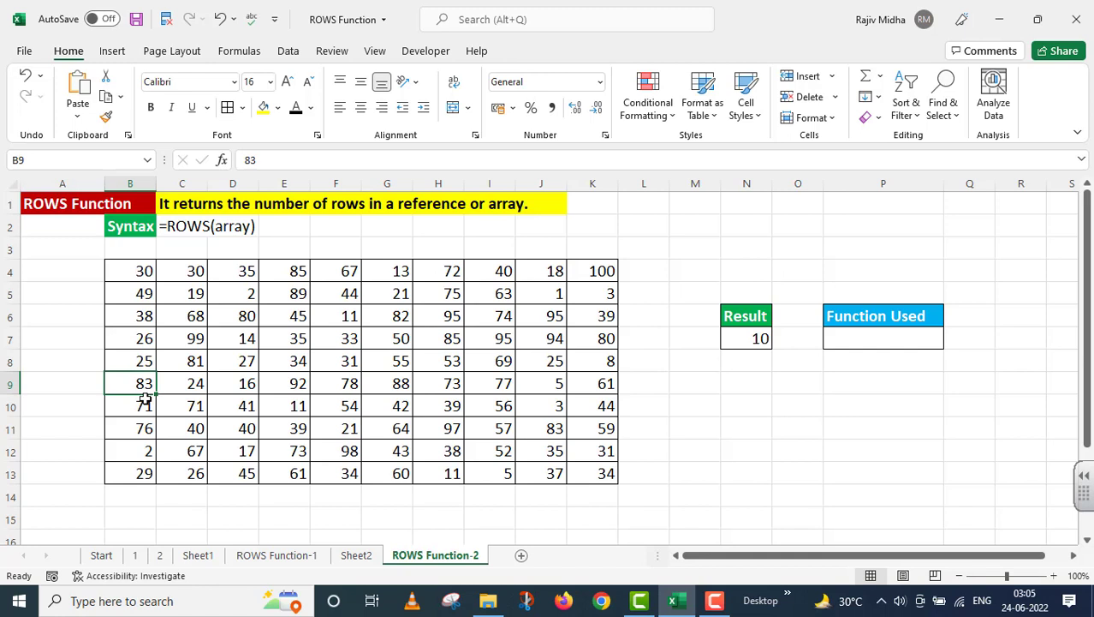
left_click(145, 400)
left_click(136, 428)
left_click(135, 448)
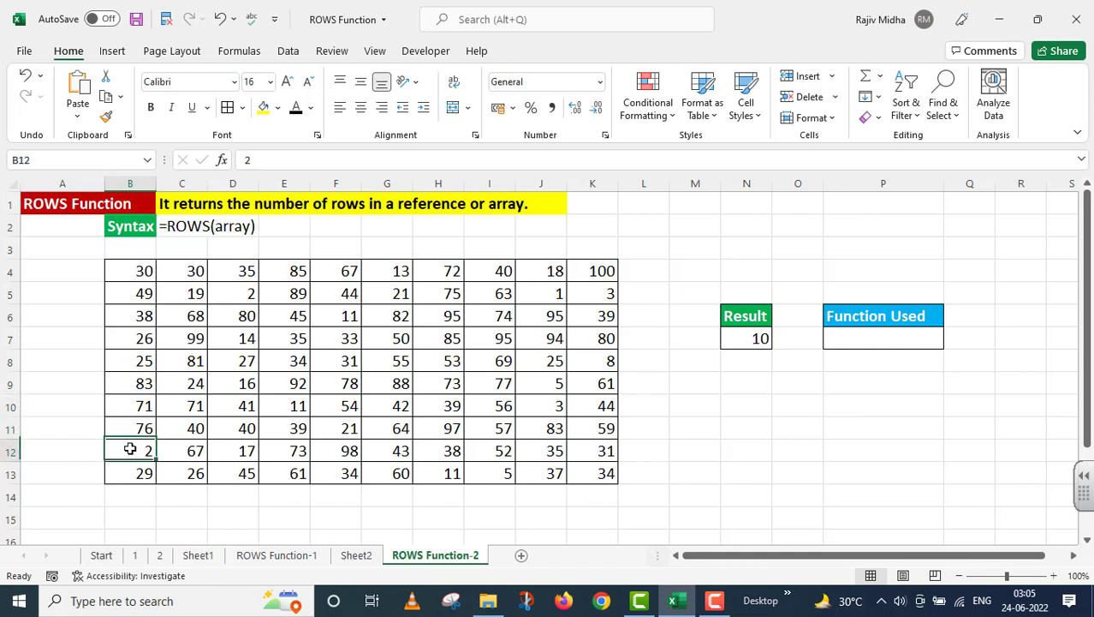
left_click(131, 469)
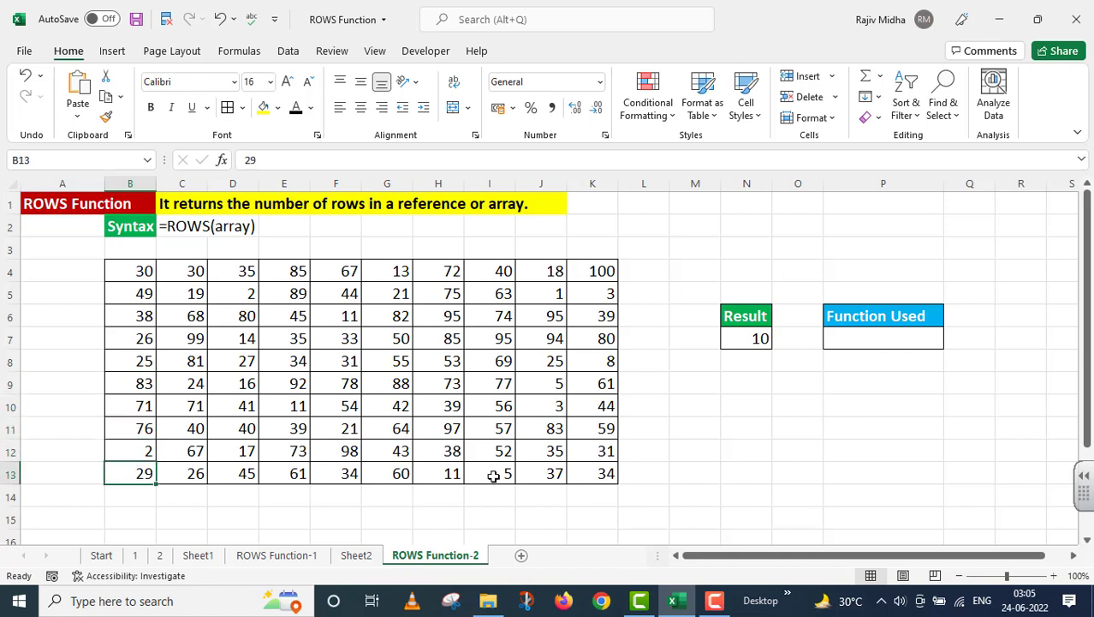
Copy the formula text from N7 into Function Used cell P7 and prefix it with an apostrophe so it reads '=ROWS(B4:K13)
left_click(728, 336)
left_click(292, 160)
left_click_drag(293, 160, 178, 182)
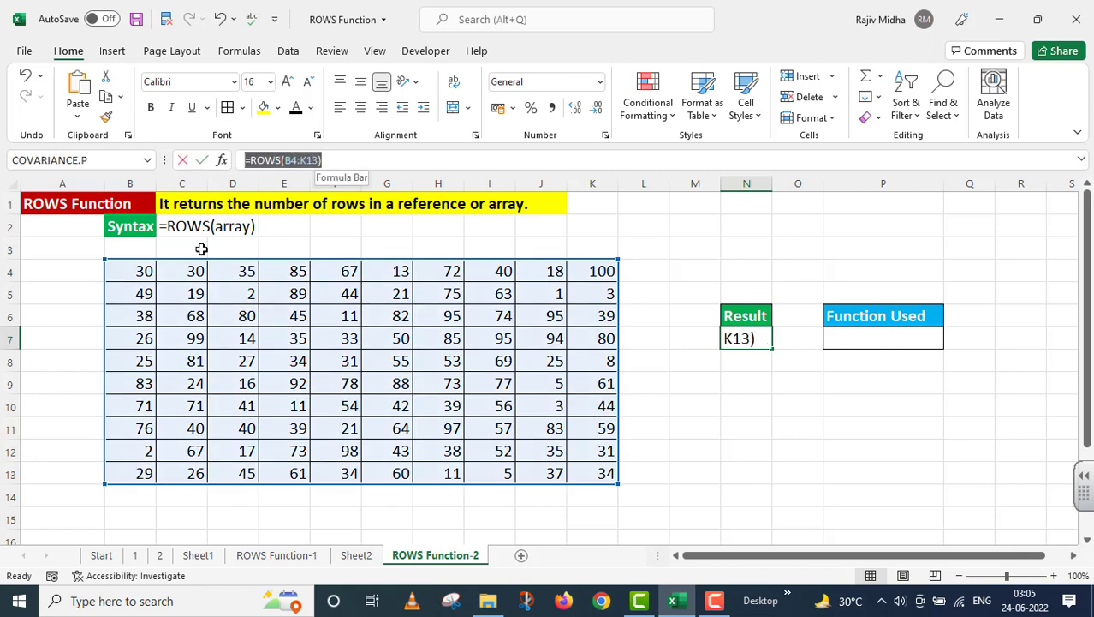
key("ctrl+c")
key("Escape")
double_click(855, 340)
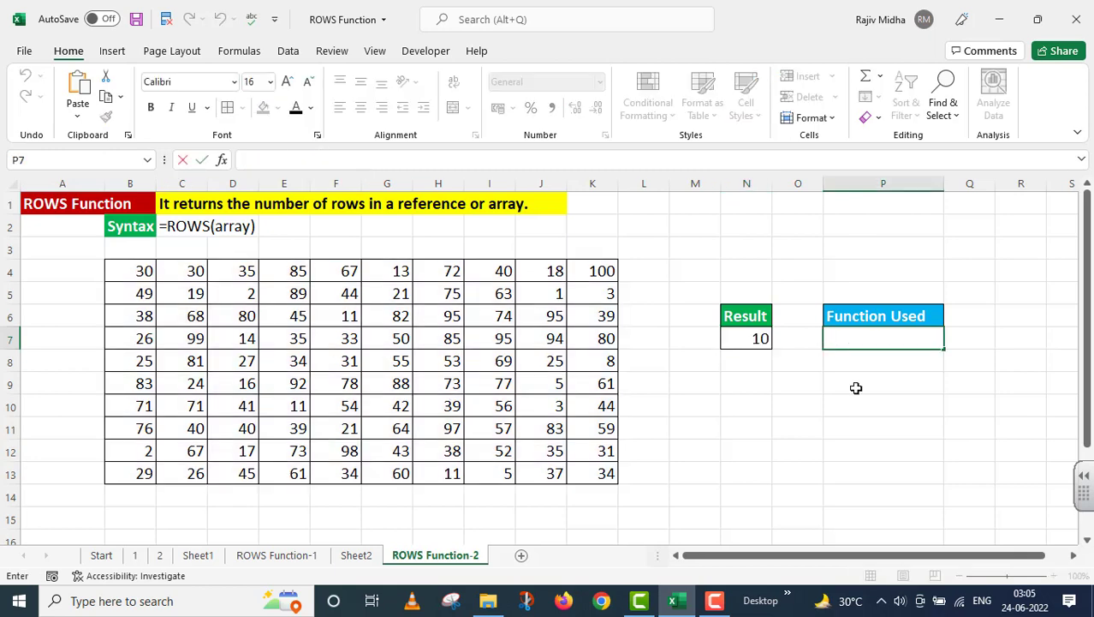
key("ctrl+v")
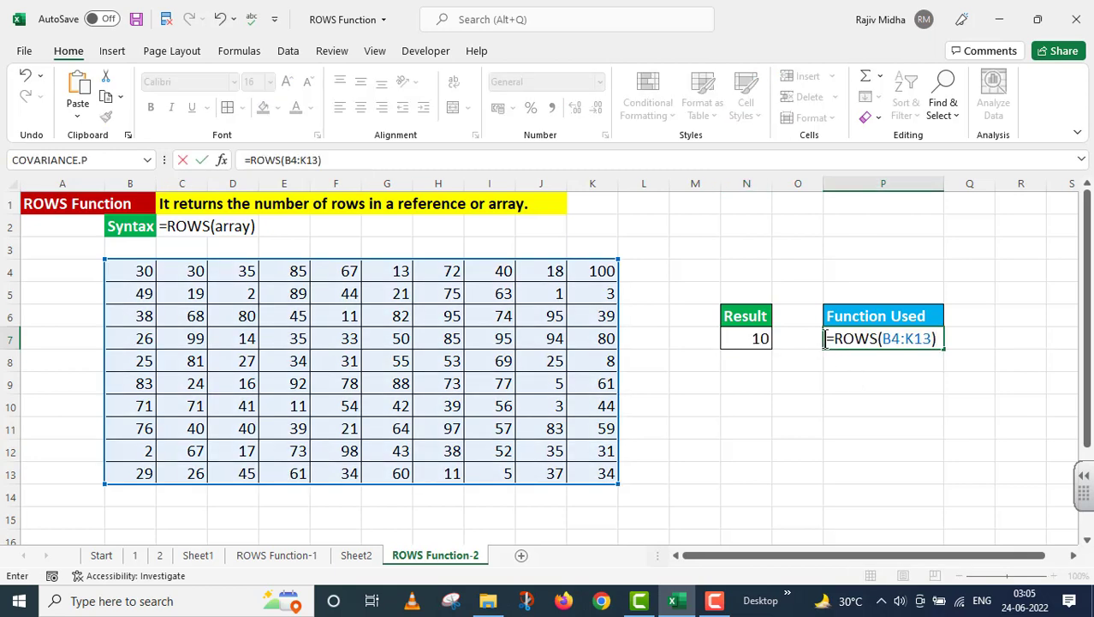
left_click(826, 340)
type("'")
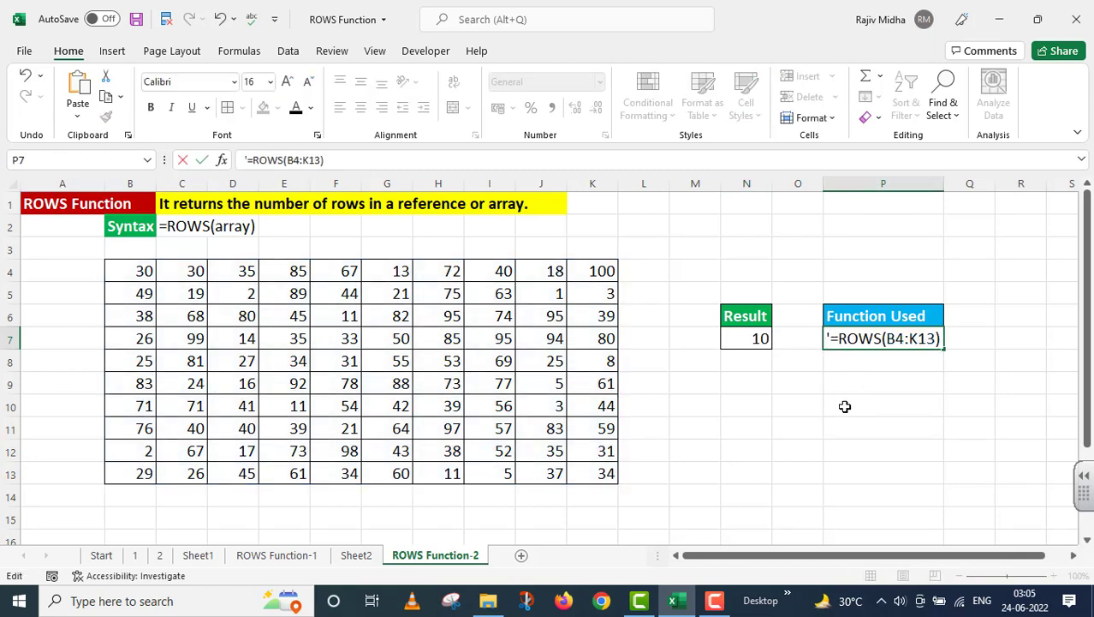